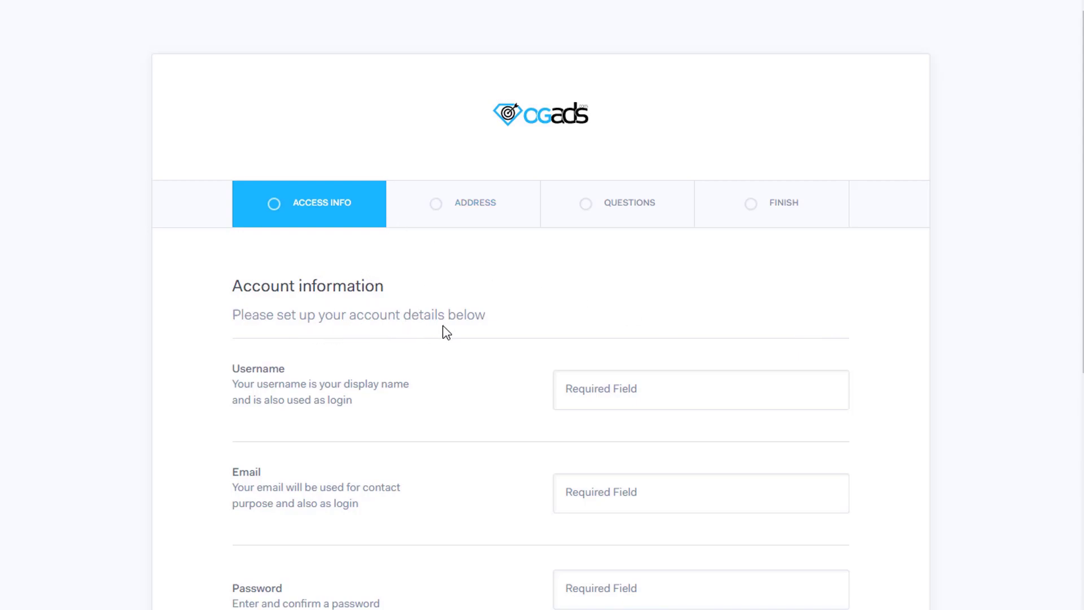
Fill in the account information with username NoujomWeb, the account email and the password entered twice, and continue to the address details.
scroll(438, 331, "down", 2)
scroll(627, 258, "down", 3)
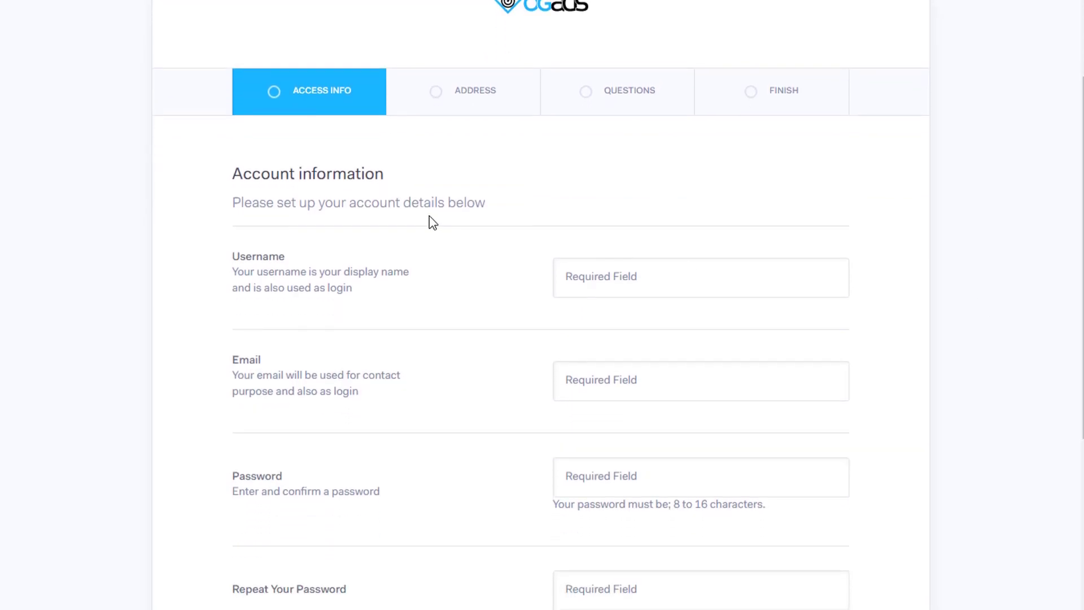
scroll(1077, 230, "down", 2)
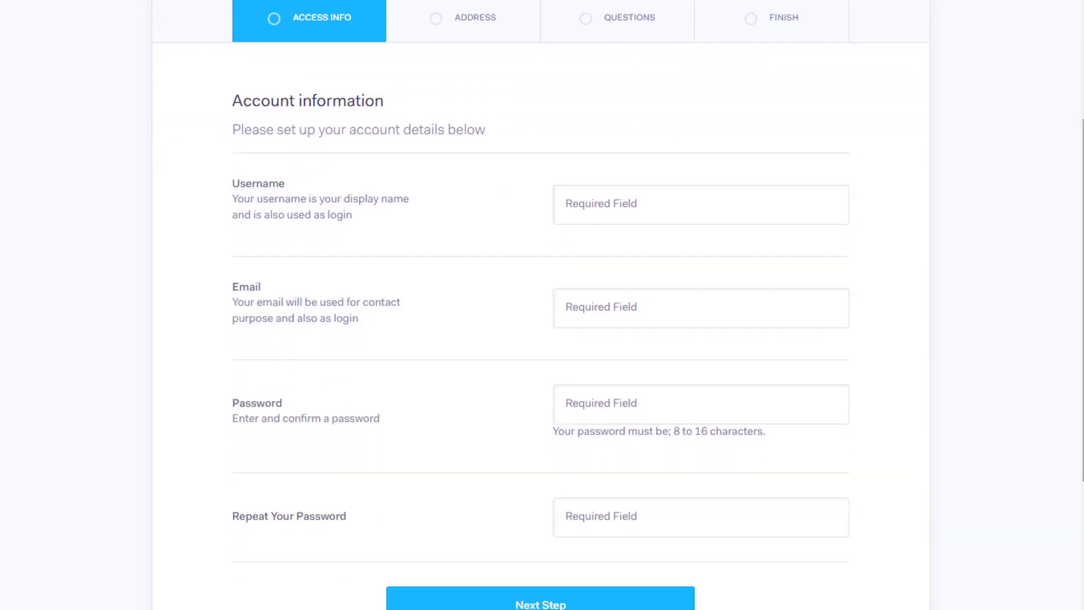
left_click(600, 202)
type("NoujomWeb")
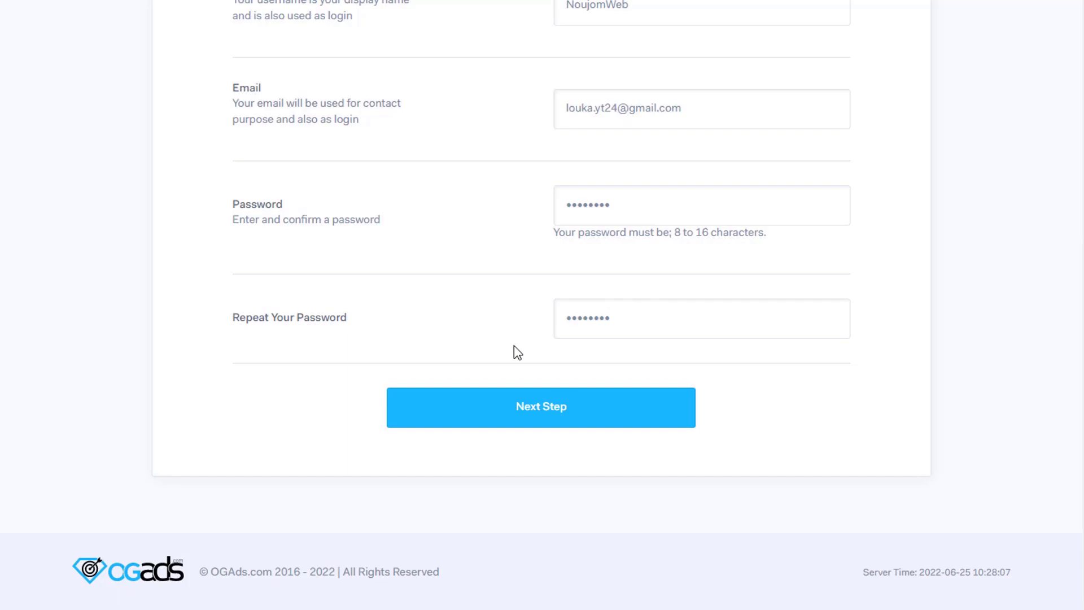
left_click(547, 409)
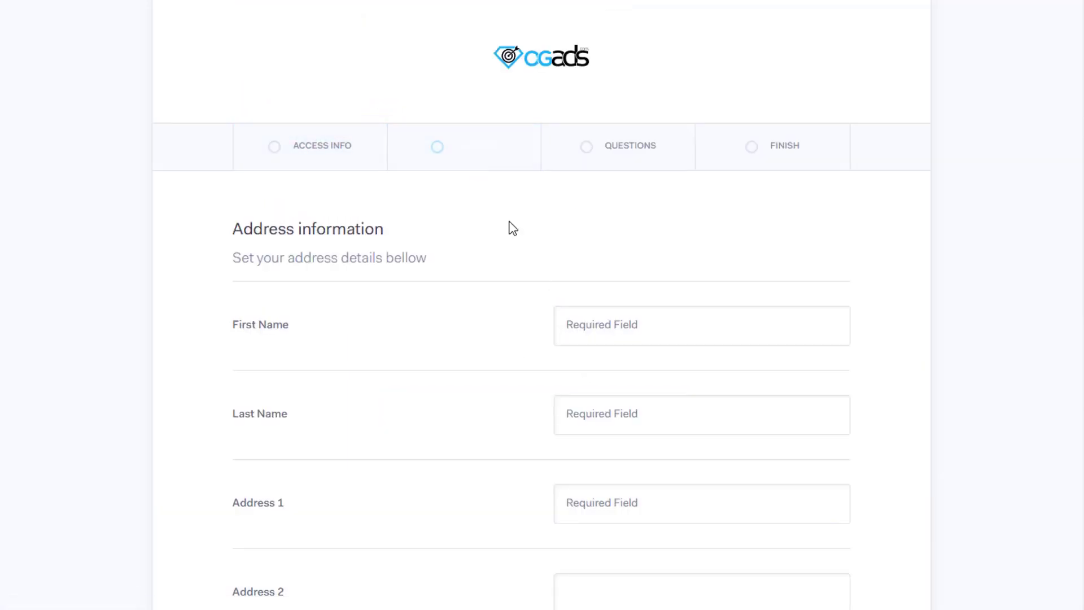
Complete the address information with the applicant's name and address details, choose Algeria as the country, and continue to the questions.
scroll(566, 244, "down", 2)
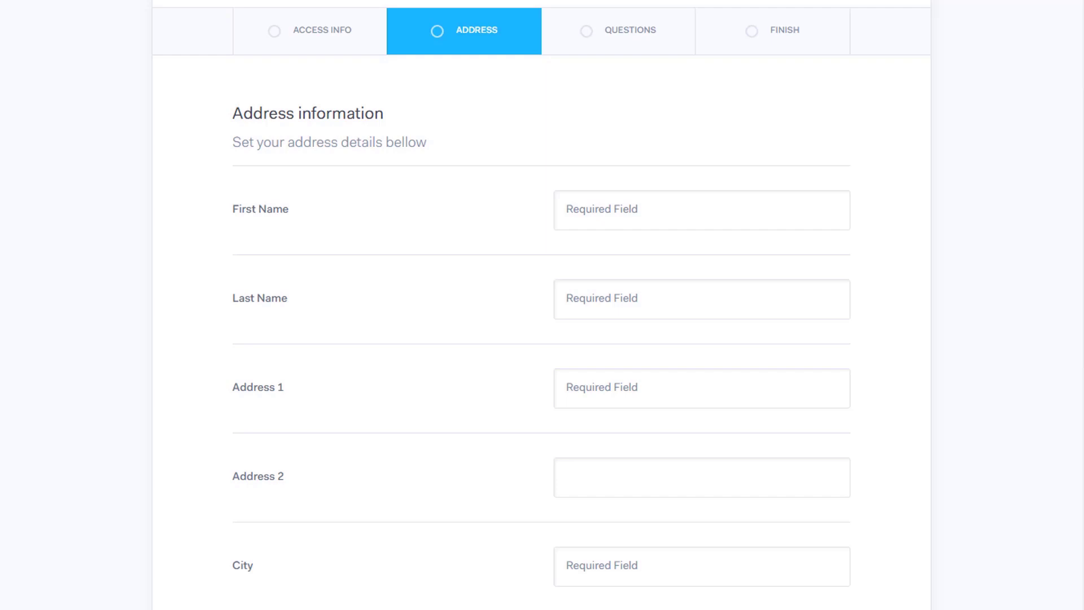
scroll(687, 116, "down", 3)
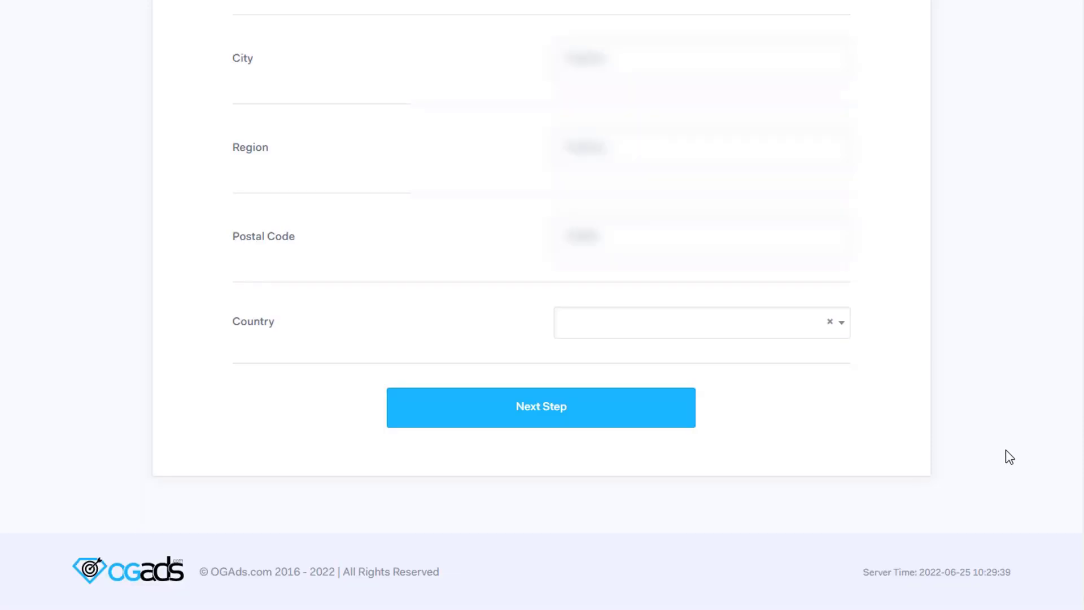
left_click(767, 326)
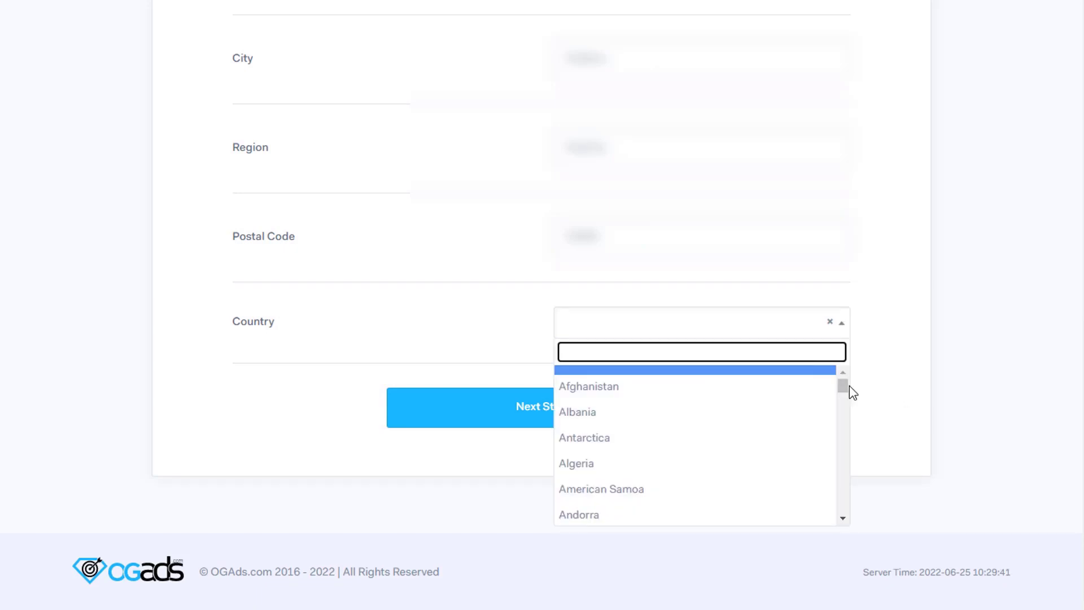
mouse_move(842, 385)
left_mouse_down()
mouse_move(854, 515)
mouse_move(843, 380)
left_mouse_up()
left_click(597, 462)
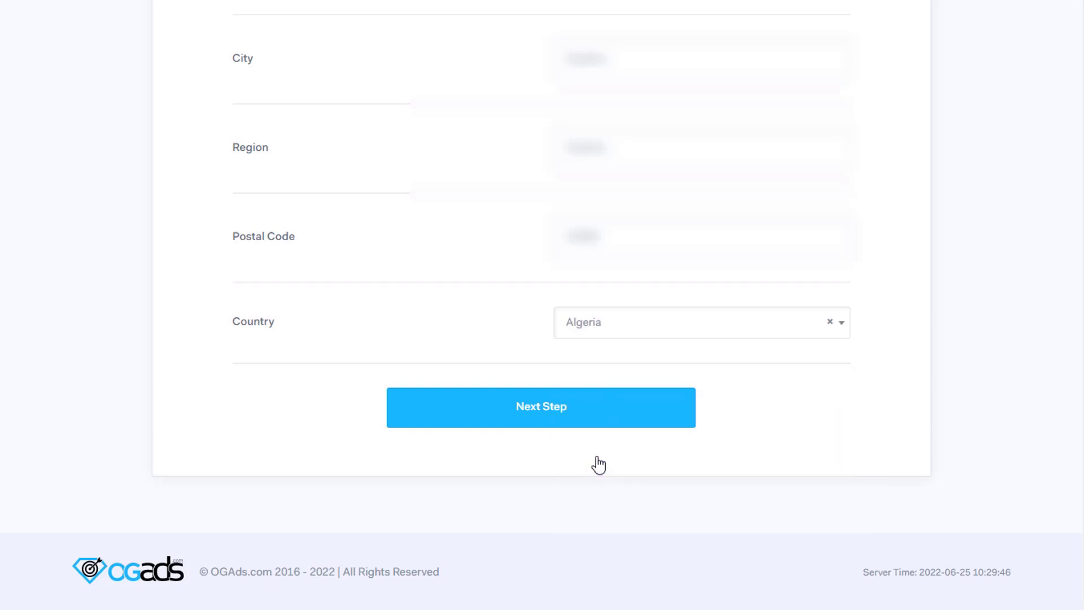
left_click(576, 411)
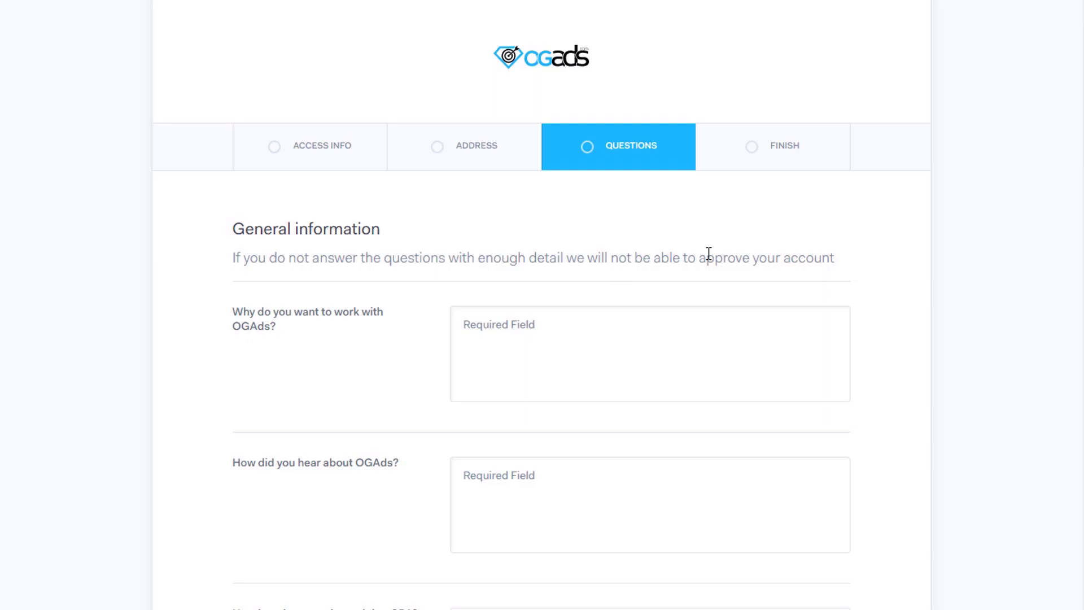
Examine the general information questions, including the answer choices for CPA experience and monthly earnings.
scroll(887, 235, "down", 1)
scroll(859, 181, "down", 3)
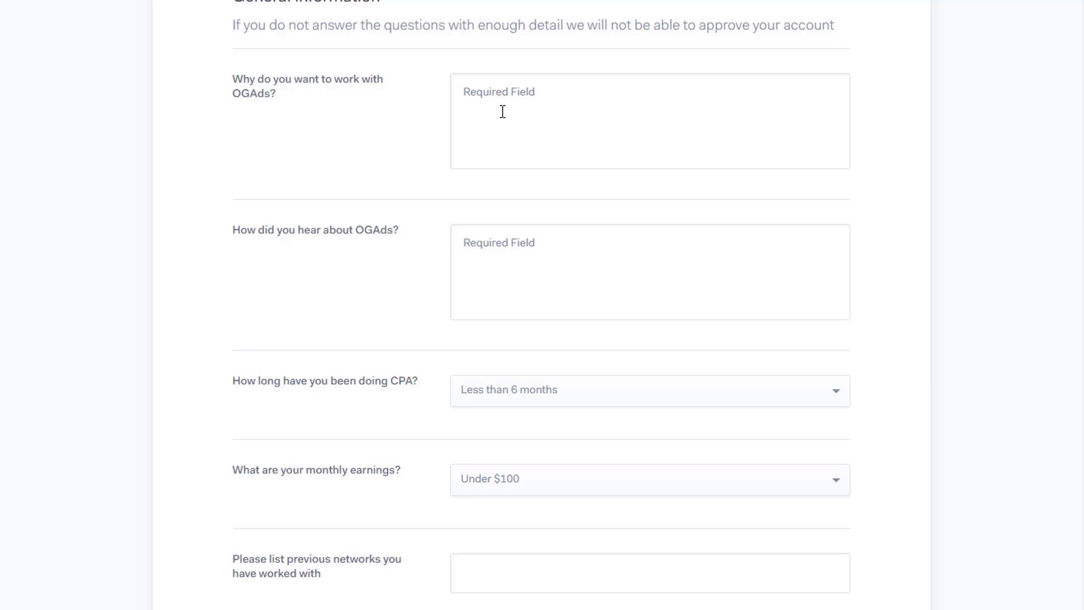
scroll(503, 111, "down", 3)
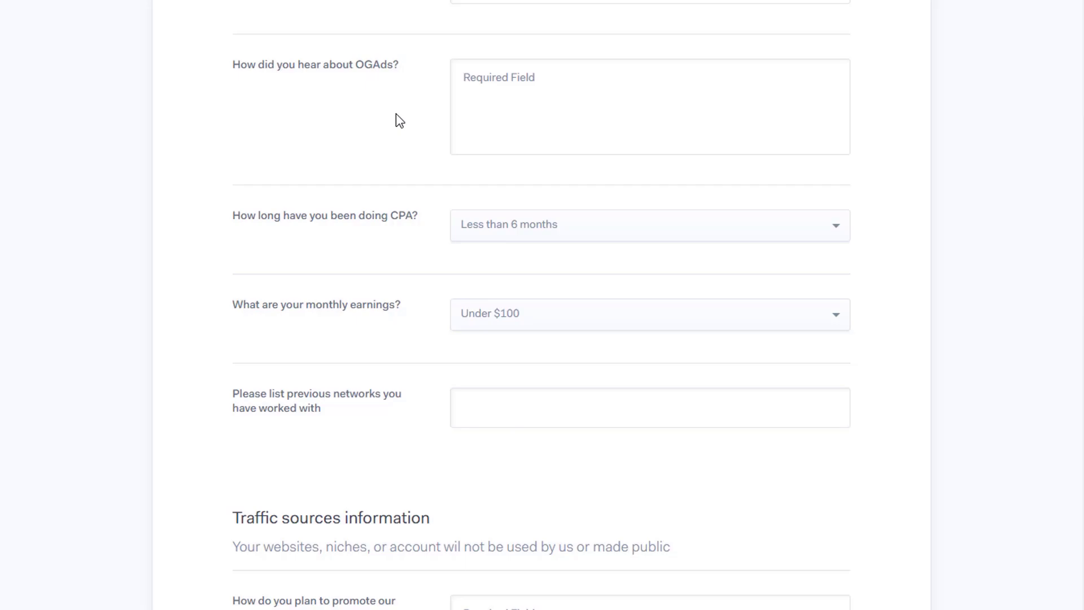
scroll(395, 114, "down", 2)
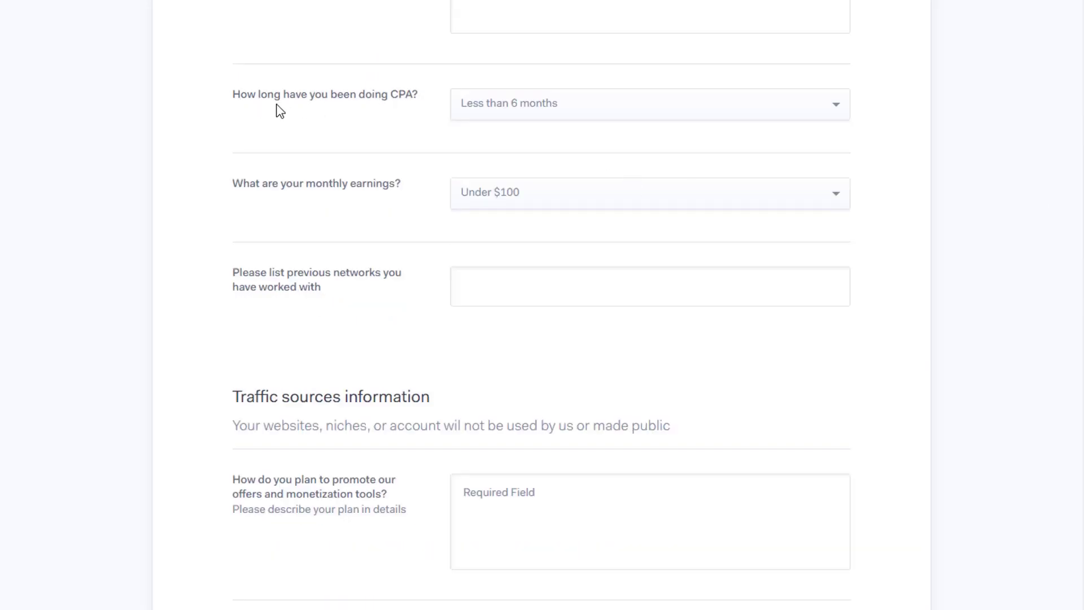
left_click_drag(417, 94, 380, 98)
left_click(380, 97)
left_click(468, 105)
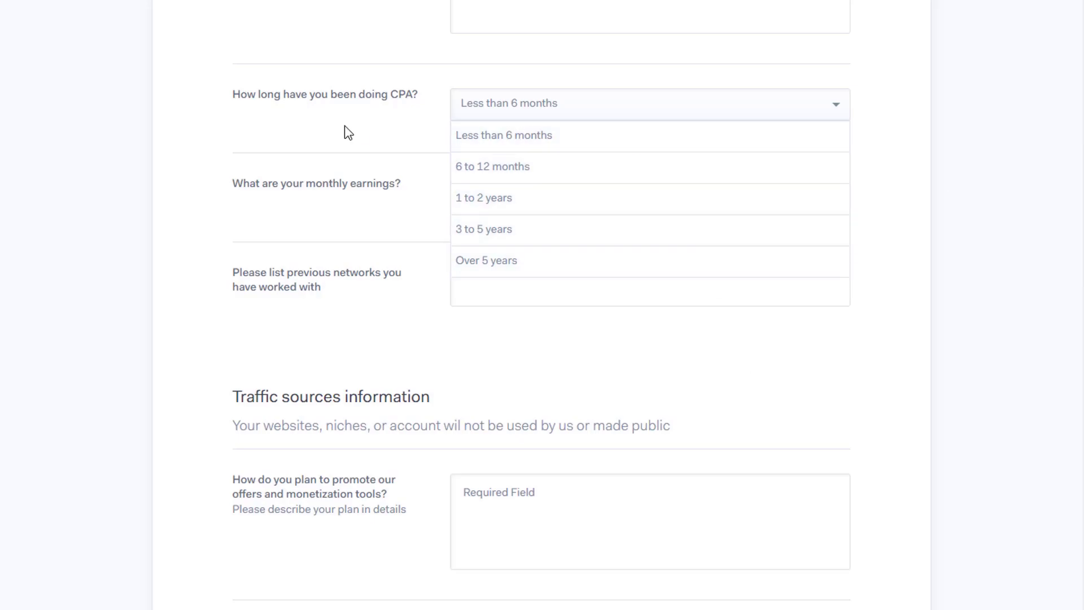
left_click(996, 130)
left_click_drag(235, 193, 248, 190)
left_click(424, 196)
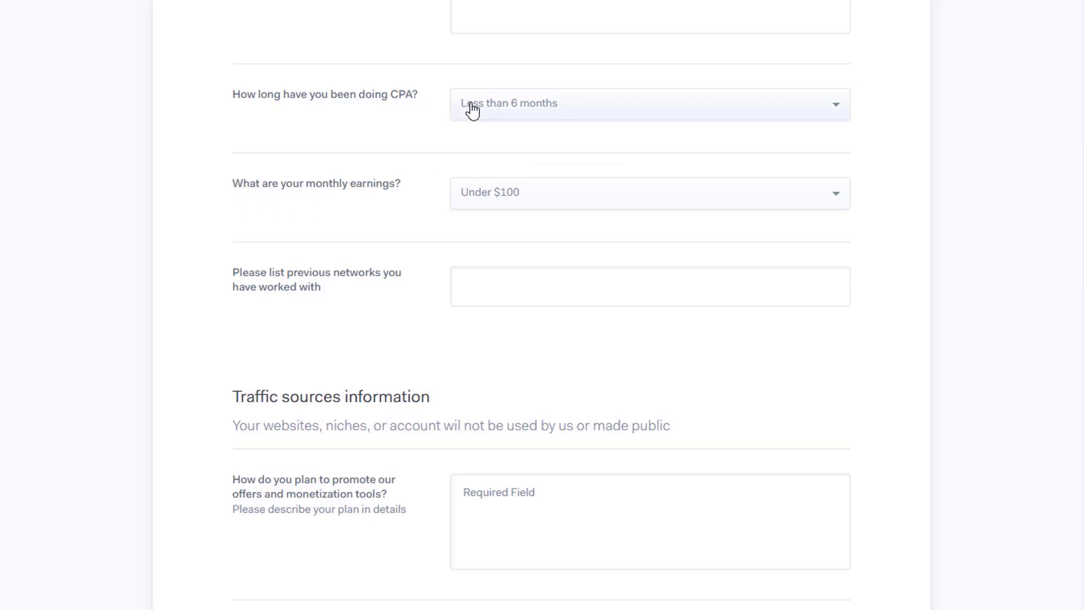
left_click(493, 205)
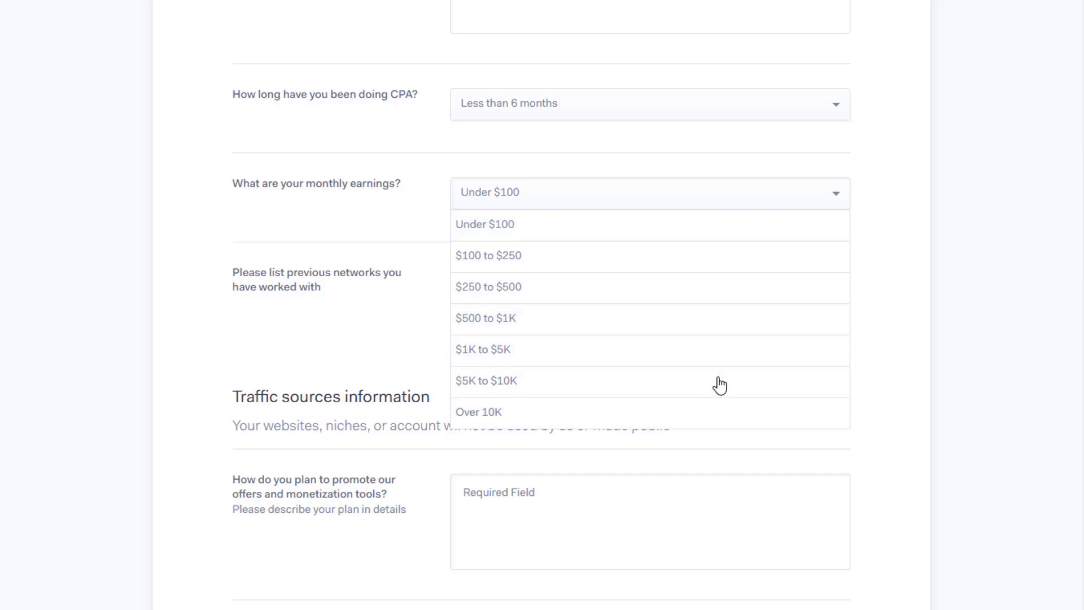
left_click(926, 228)
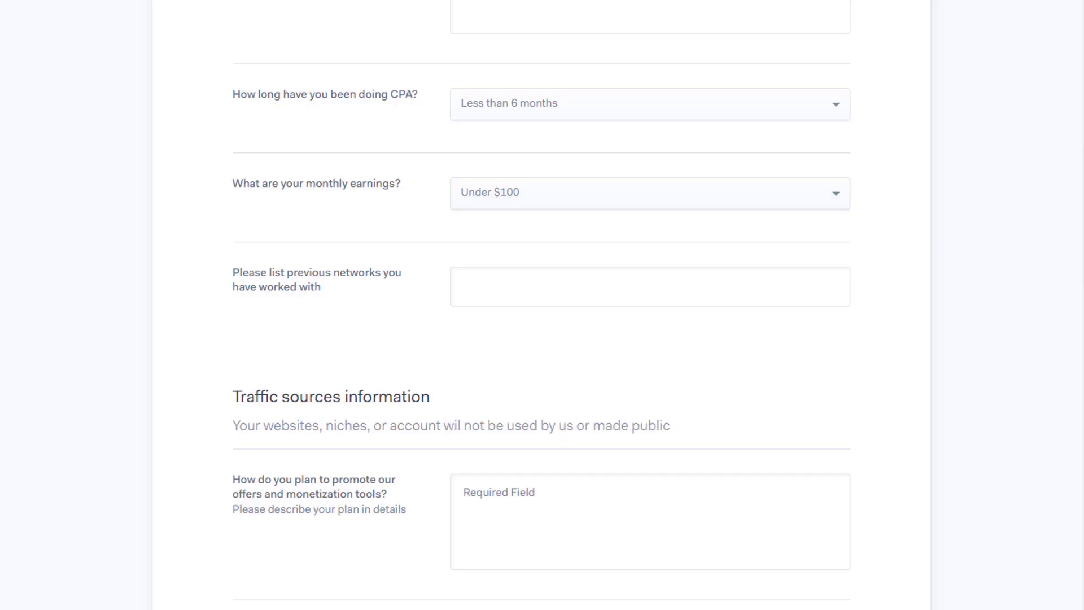
Read the traffic sources questions about the promotion plan for offers and the content locking websites owned.
scroll(813, 245, "down", 3)
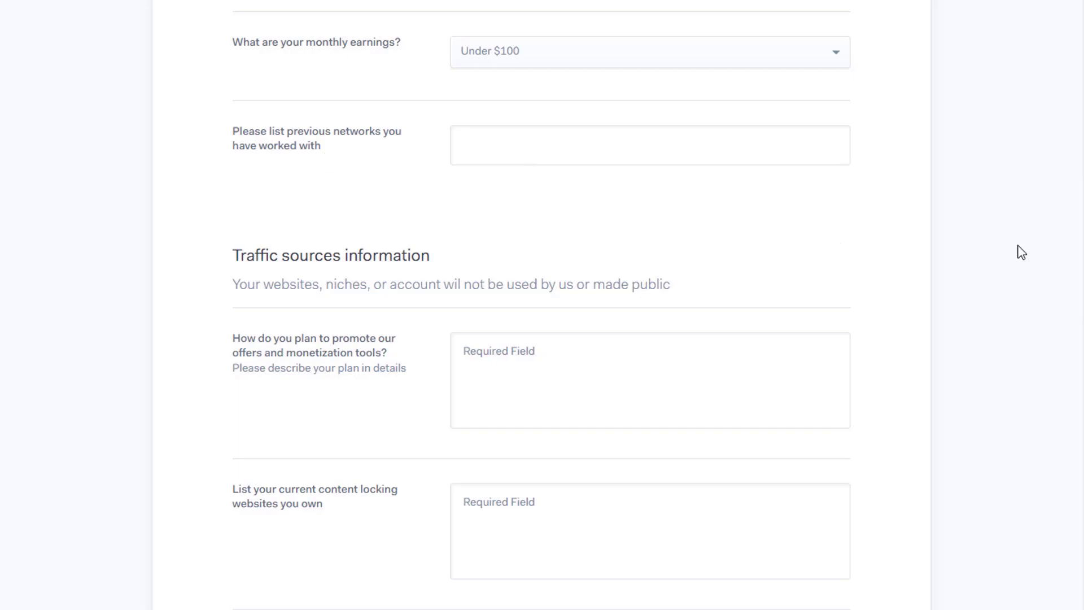
scroll(704, 104, "down", 3)
left_click_drag(218, 84, 479, 82)
left_click(481, 83)
left_click_drag(227, 167, 240, 169)
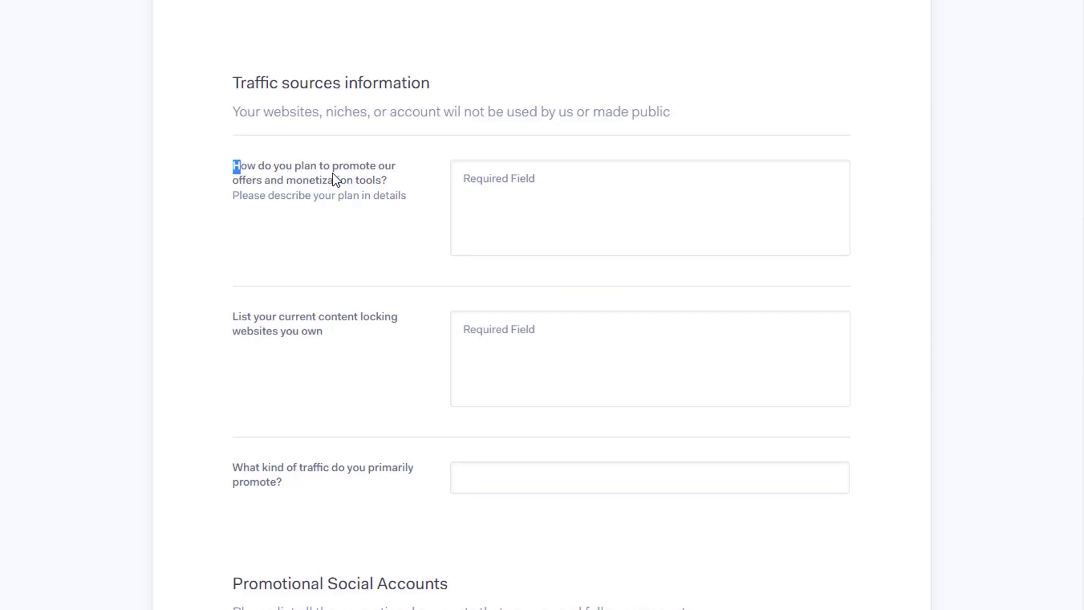
left_click(354, 202)
left_click_drag(238, 168, 316, 164)
left_click(270, 177)
scroll(286, 140, "down", 3)
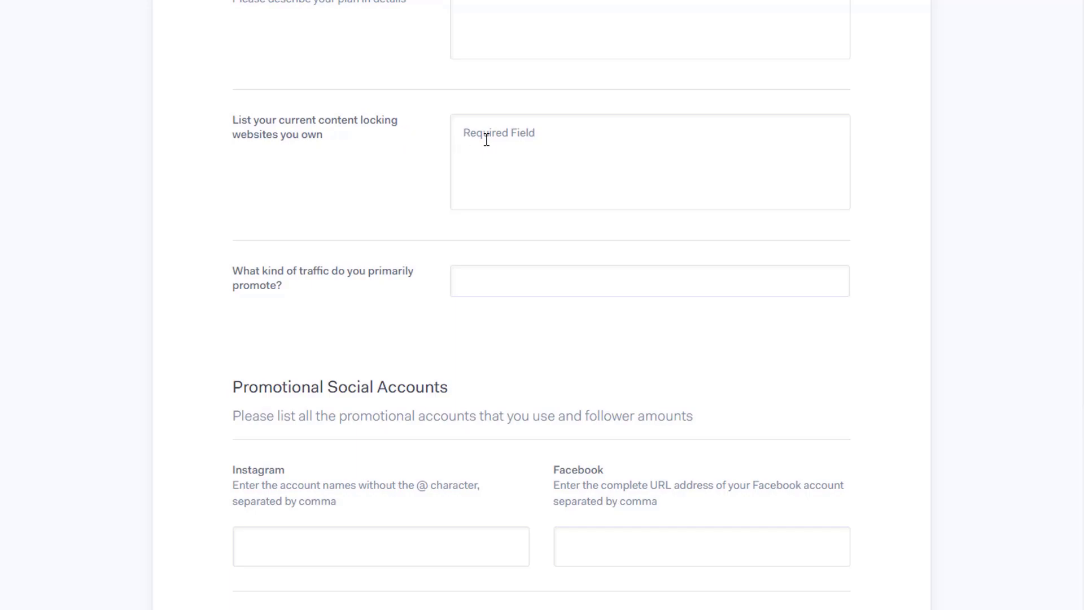
scroll(709, 288, "down", 3)
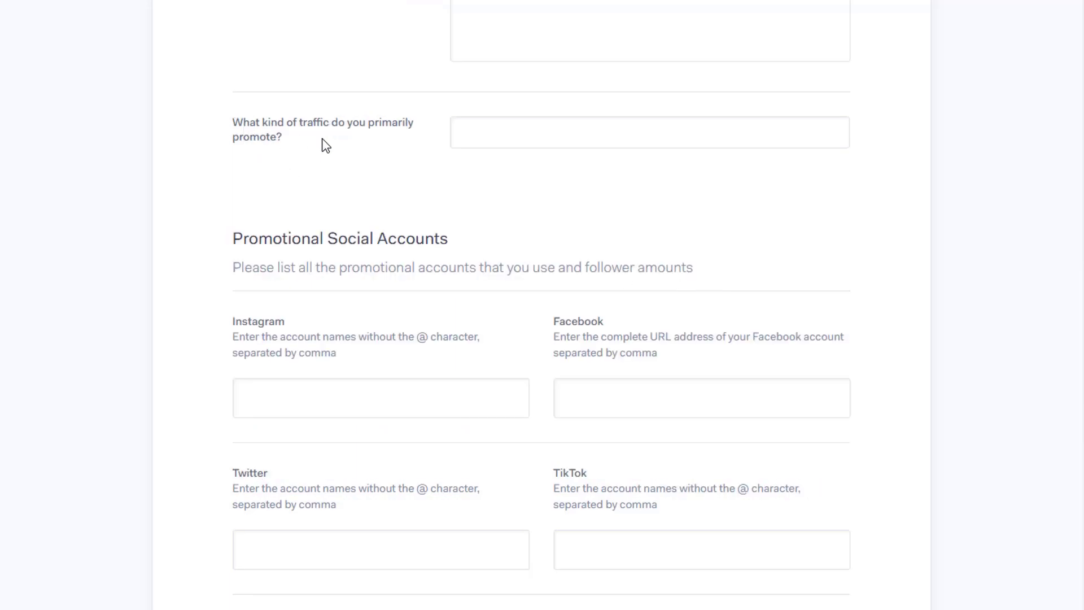
Examine the available choices for the primarily promoted traffic type and the promotional social account fields.
left_click(495, 129)
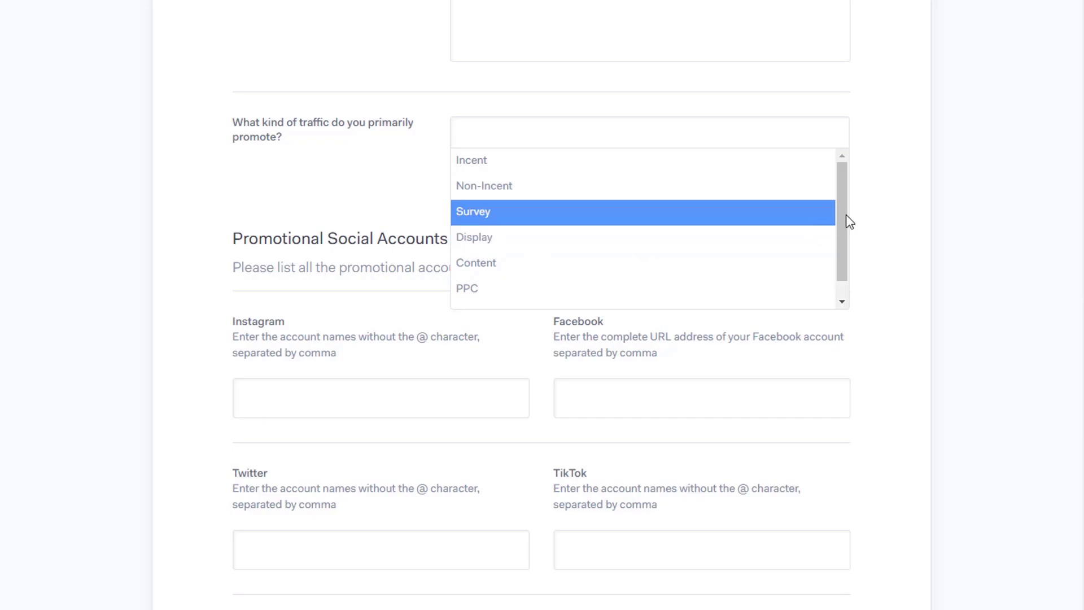
left_click_drag(845, 220, 846, 239)
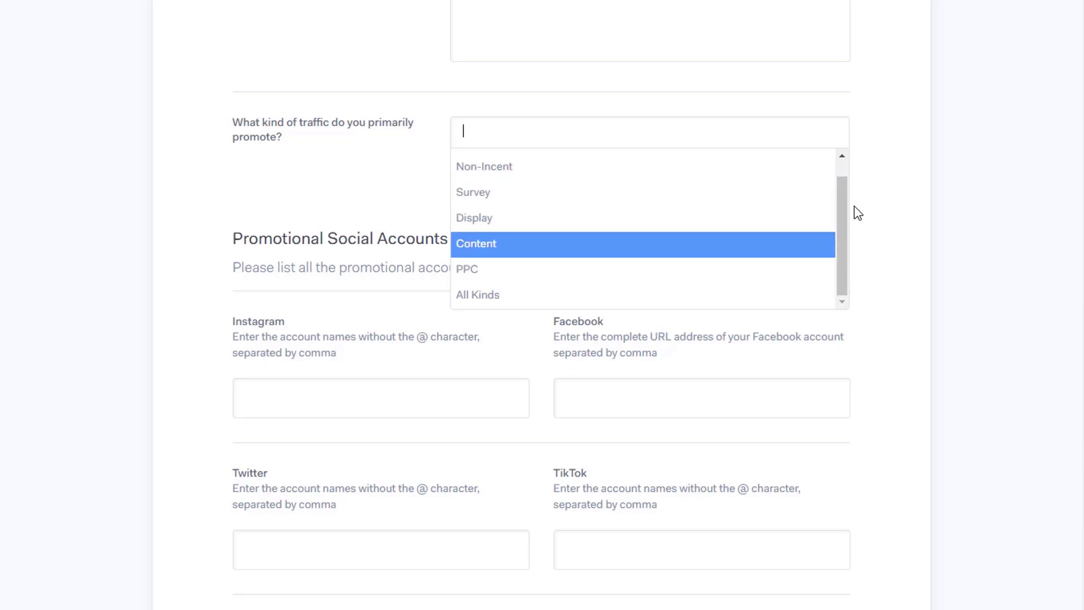
scroll(844, 179, "up", 1)
left_click(937, 167)
scroll(609, 239, "down", 3)
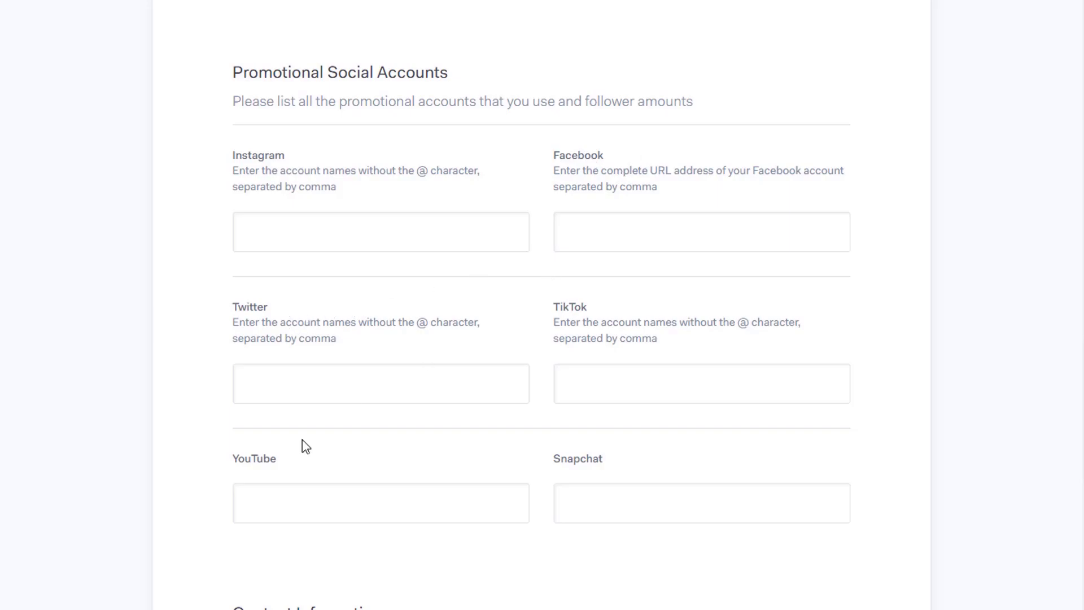
Fill in the Telegram handle in the contact information and continue to the final registration stage.
scroll(1077, 452, "down", 8)
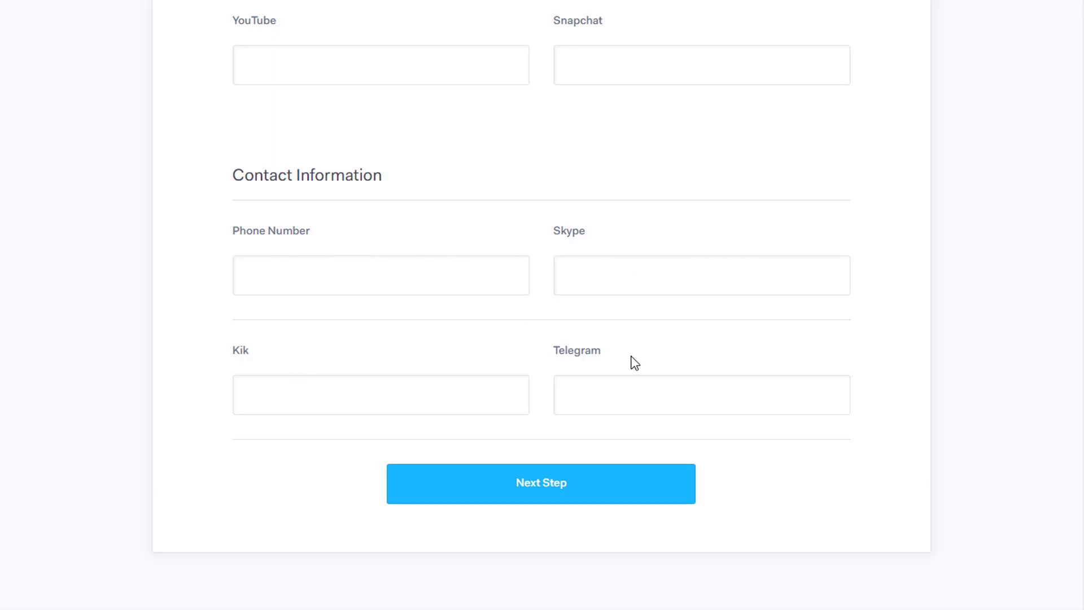
scroll(1068, 505, "down", 2)
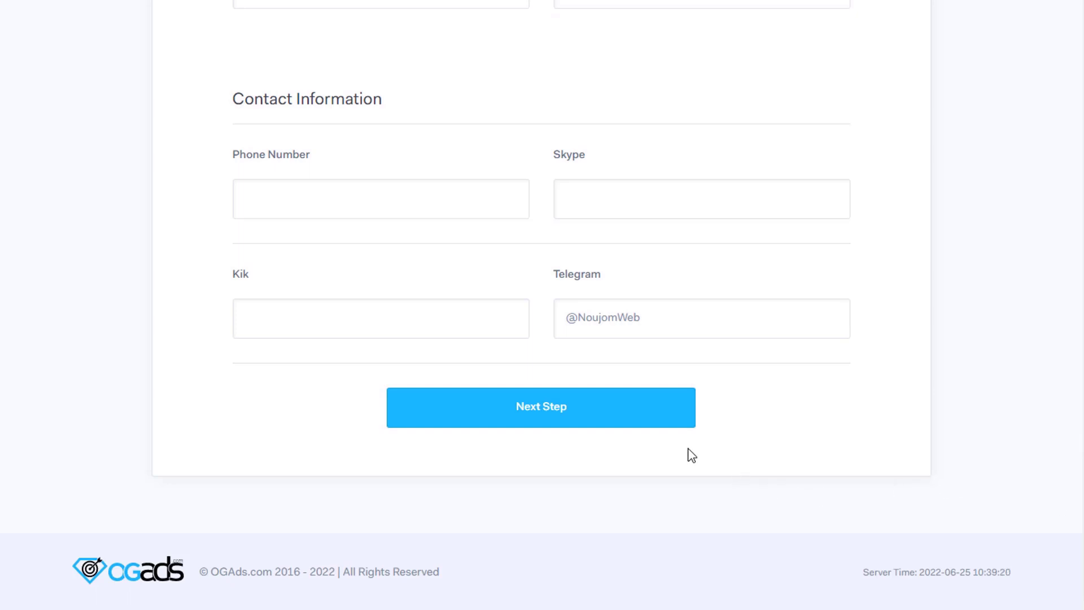
left_click(559, 423)
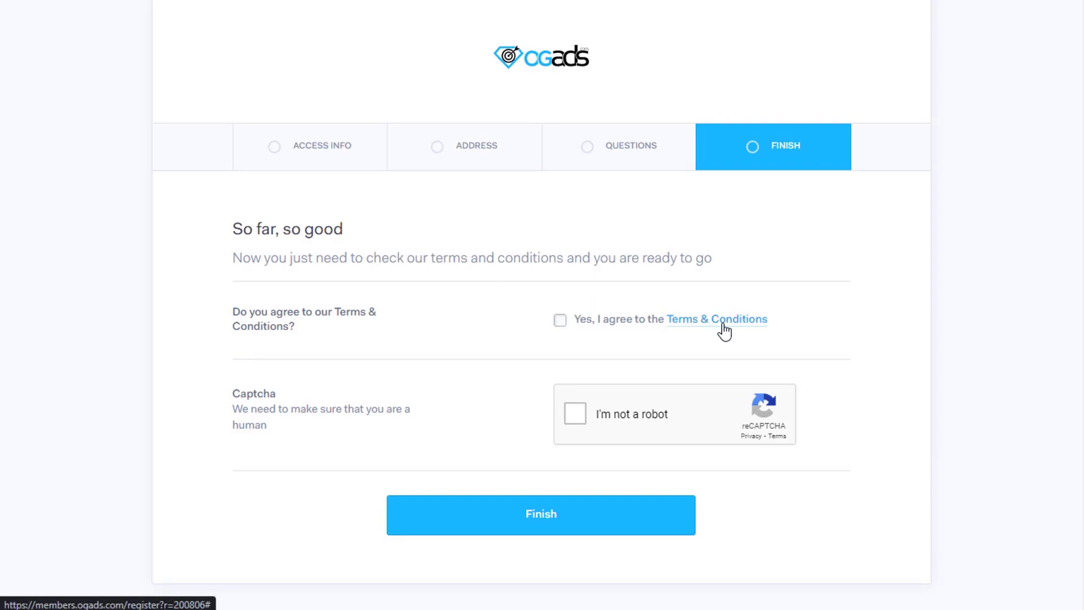
Agree to the Terms & Conditions, pass the reCAPTCHA check and submit the registration.
left_click(559, 322)
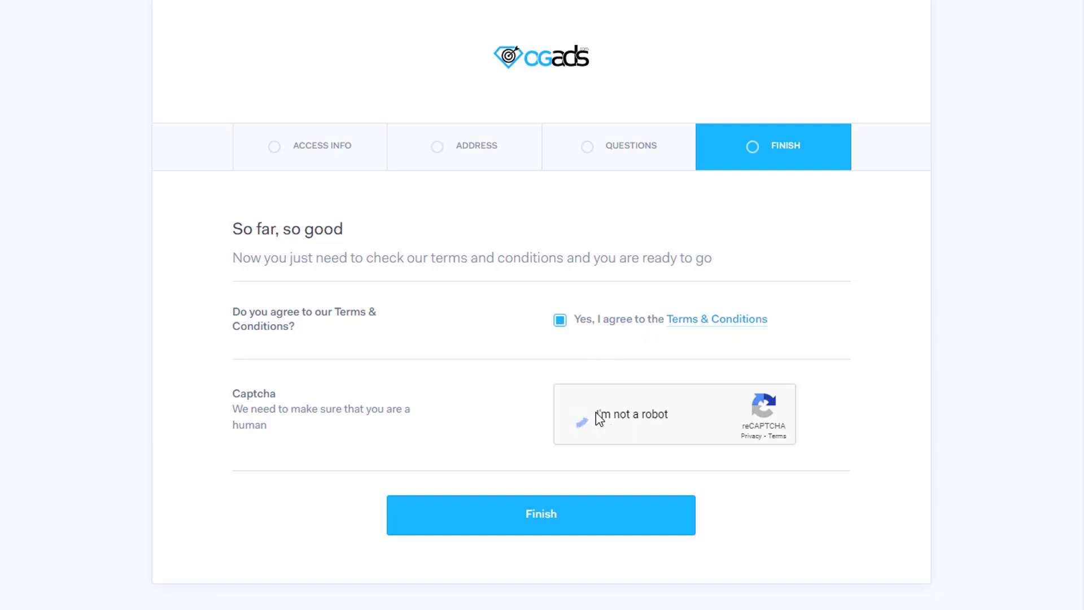
scroll(879, 436, "down", 1)
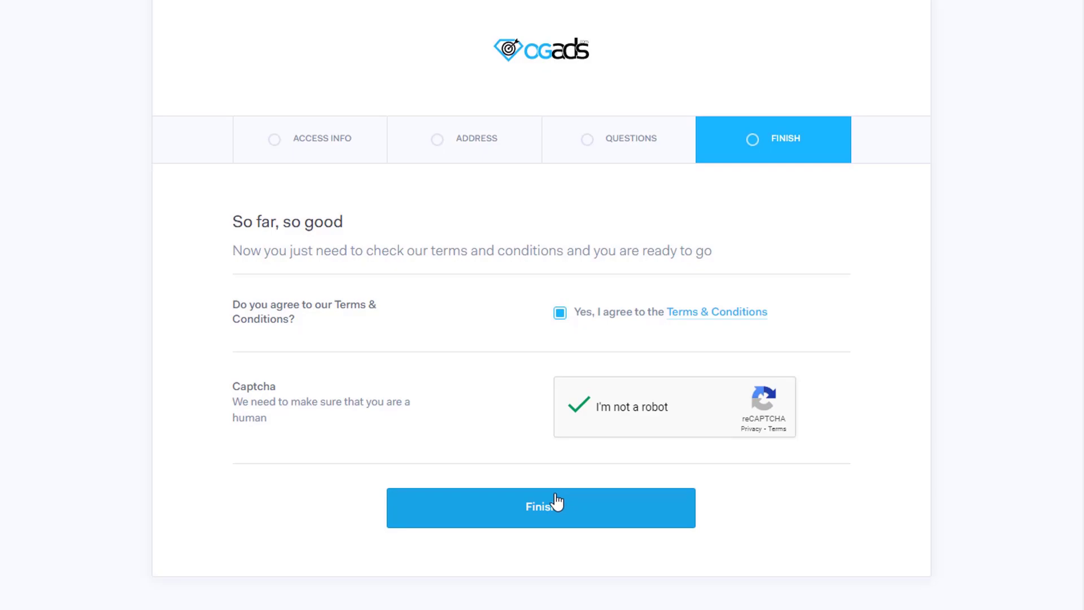
left_click(565, 508)
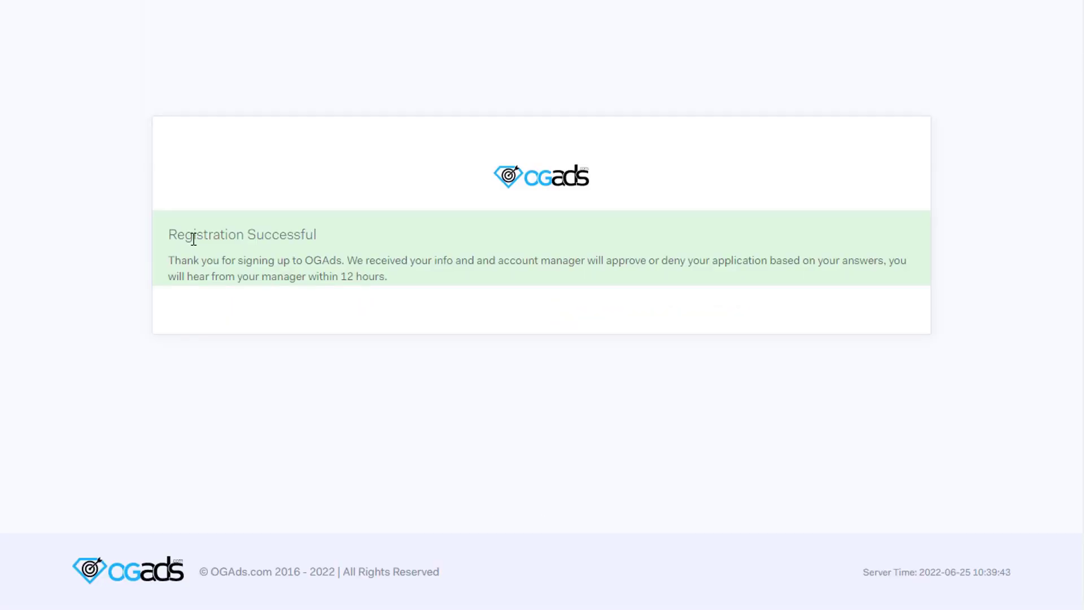
Read the registration message, including how long the manager takes to respond to the application.
left_click_drag(169, 234, 243, 236)
left_click(242, 236)
left_click_drag(414, 286, 269, 276)
left_click(269, 276)
left_click_drag(386, 276, 342, 275)
left_click(343, 275)
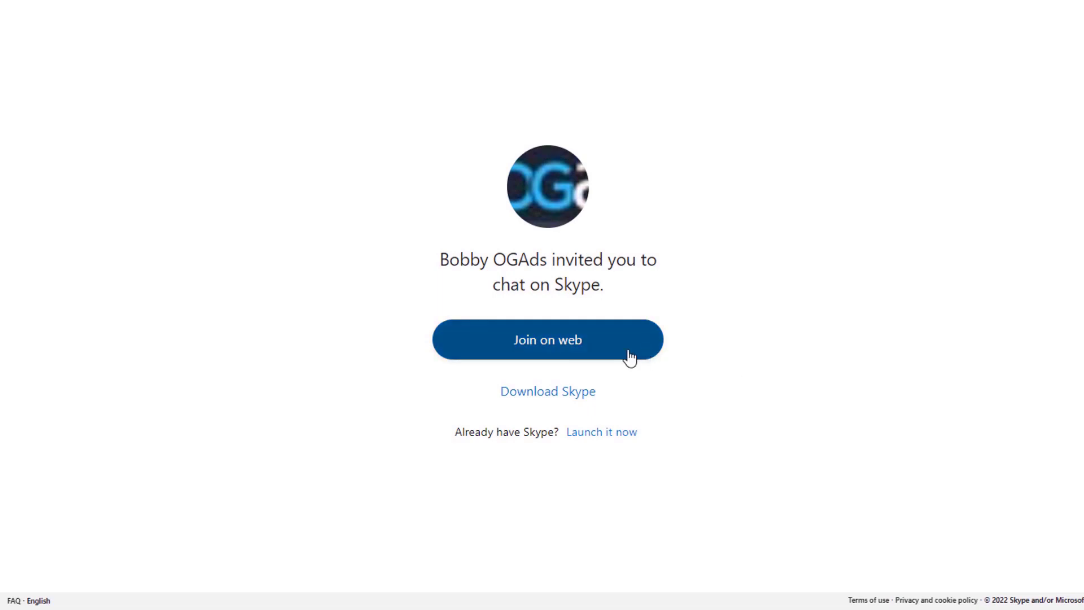
Join the OGAds account manager's Skype chat invitation on the web.
left_click(544, 343)
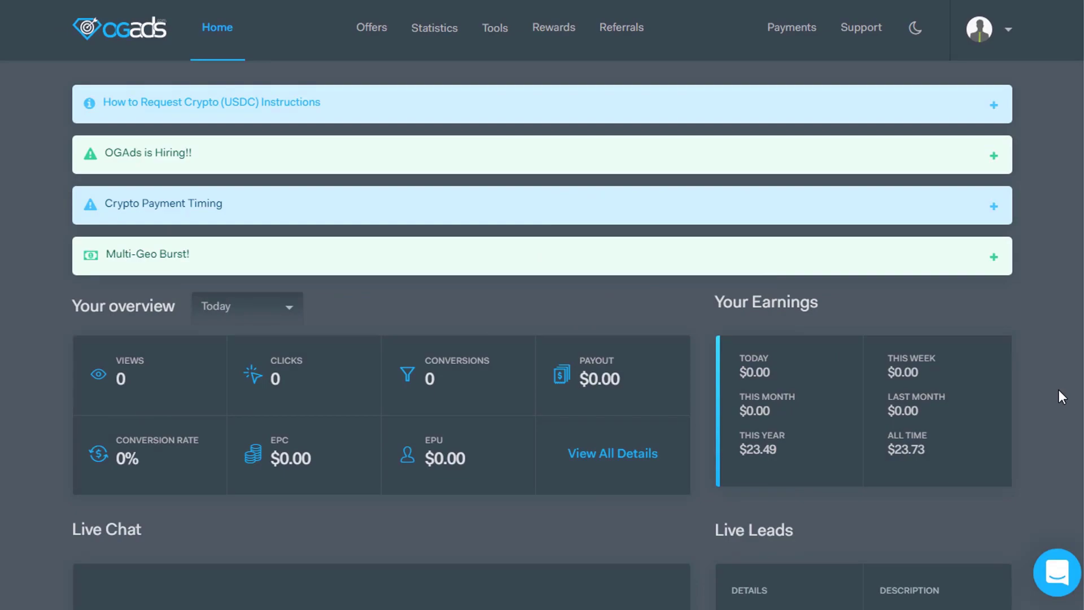
Examine the OGAds dashboard's overview, earnings, live chat, live leads, offer news feed and manager contact sections.
scroll(542, 305, "down", 1)
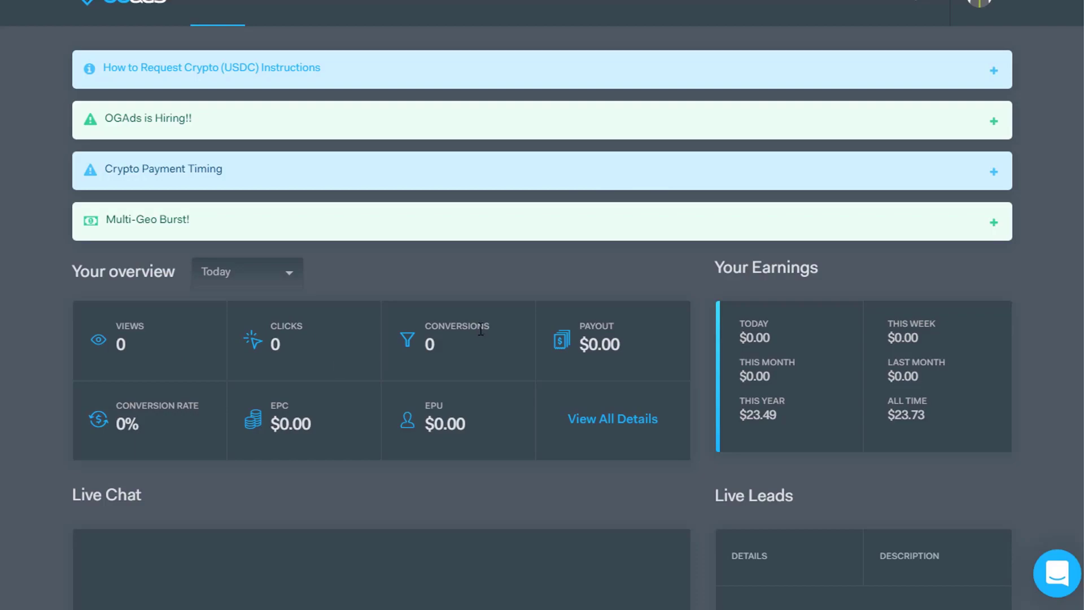
left_click(616, 340)
scroll(483, 354, "down", 7)
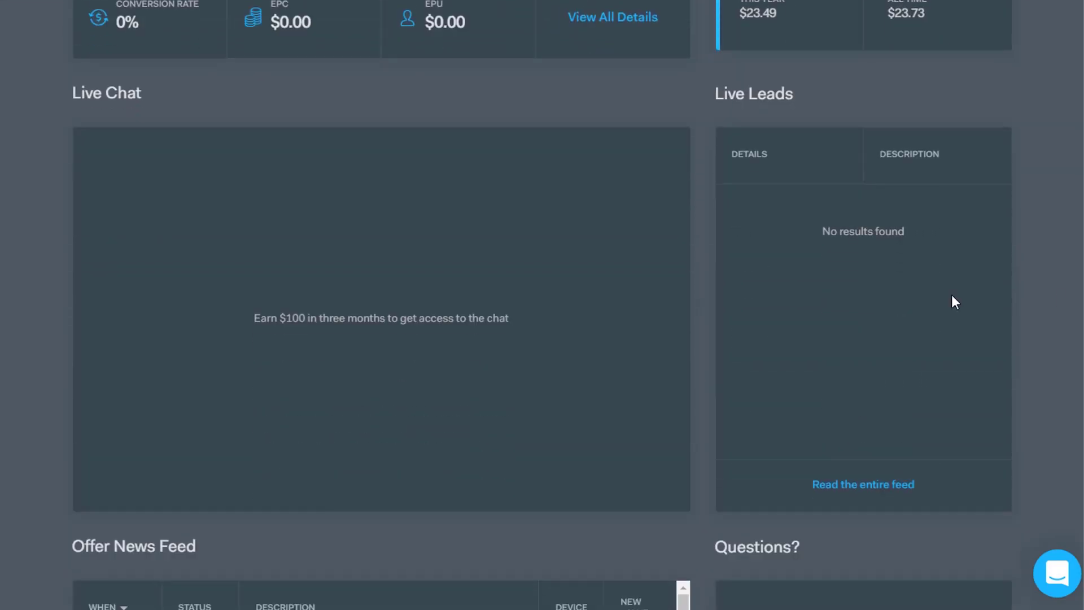
scroll(599, 307, "down", 8)
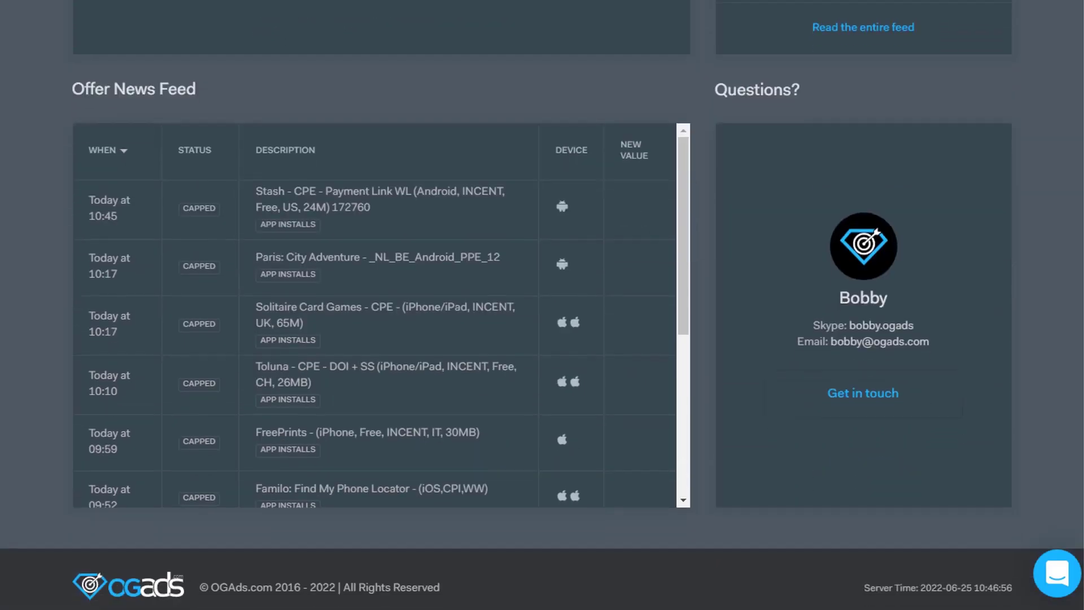
key("Home")
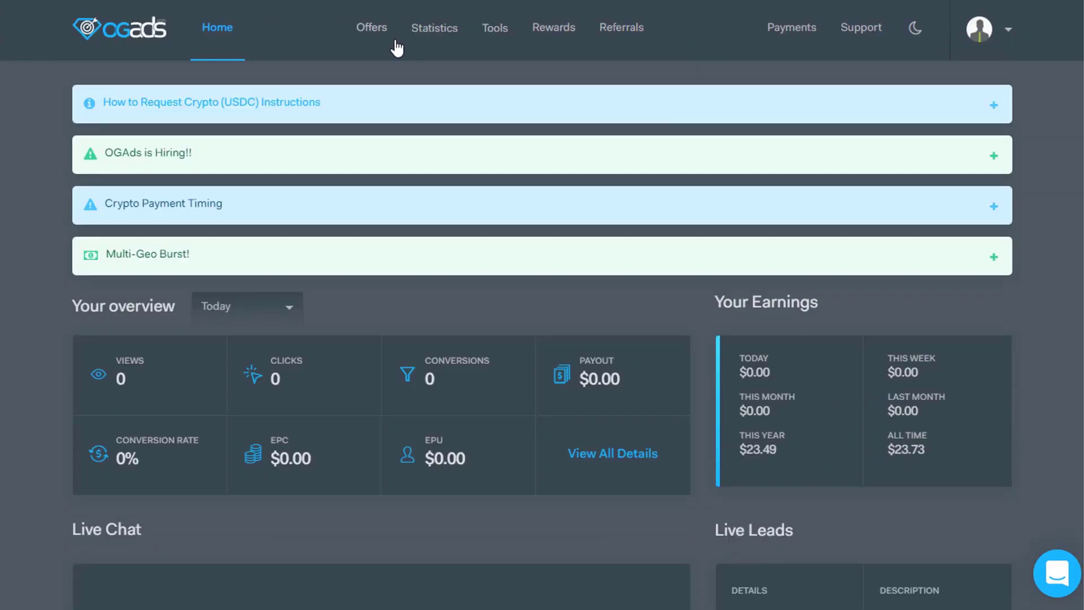
Examine the All Offers list, including each offer's category, countries, device, payout and EPC, down to the page navigation.
mouse_move(414, 59)
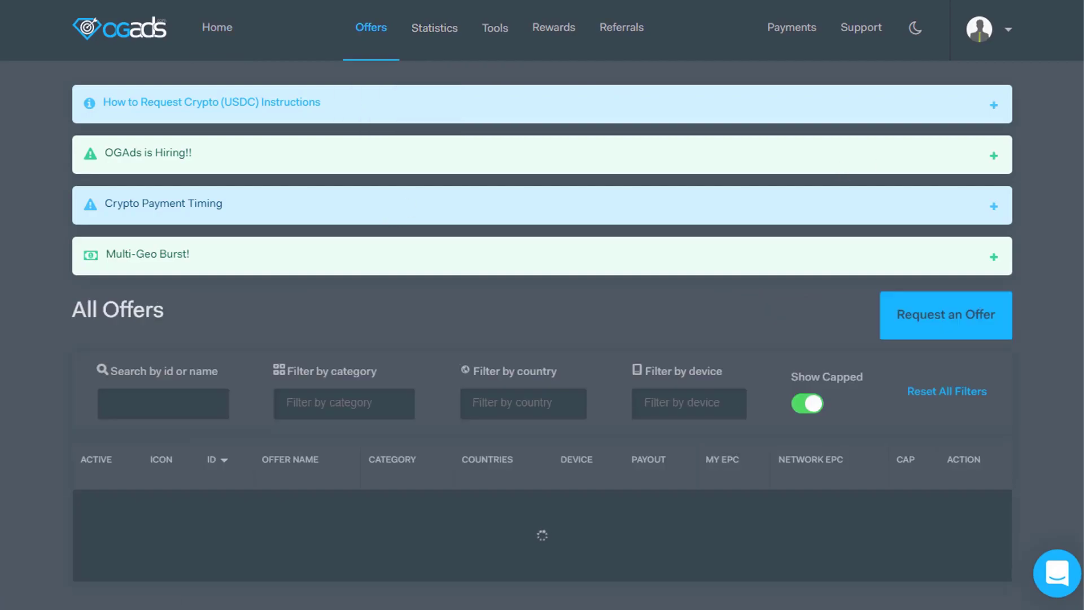
scroll(387, 212, "down", 3)
scroll(847, 289, "down", 3)
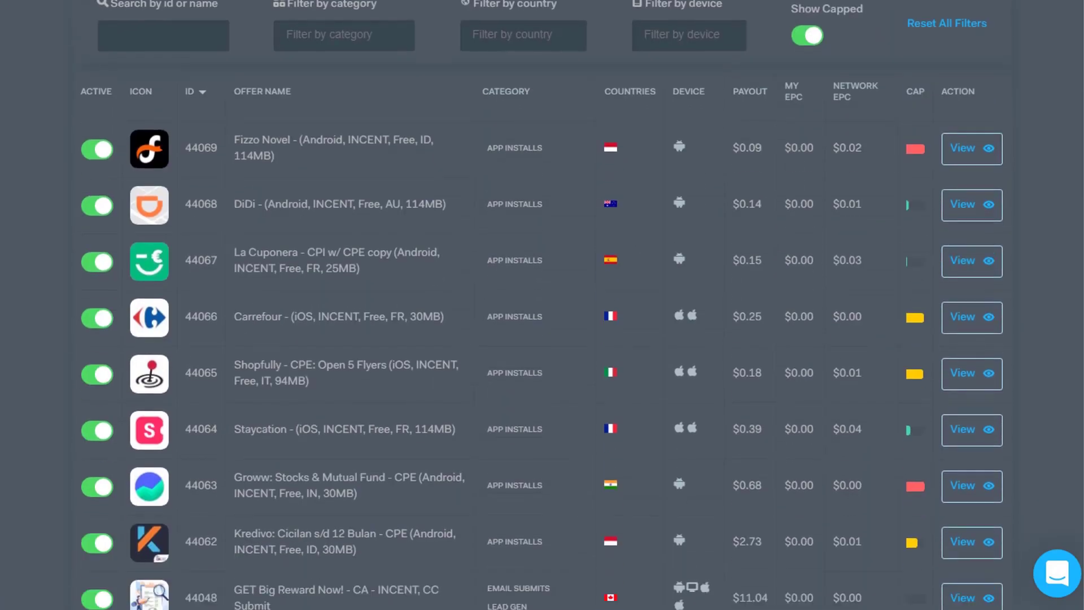
scroll(847, 289, "down", 4)
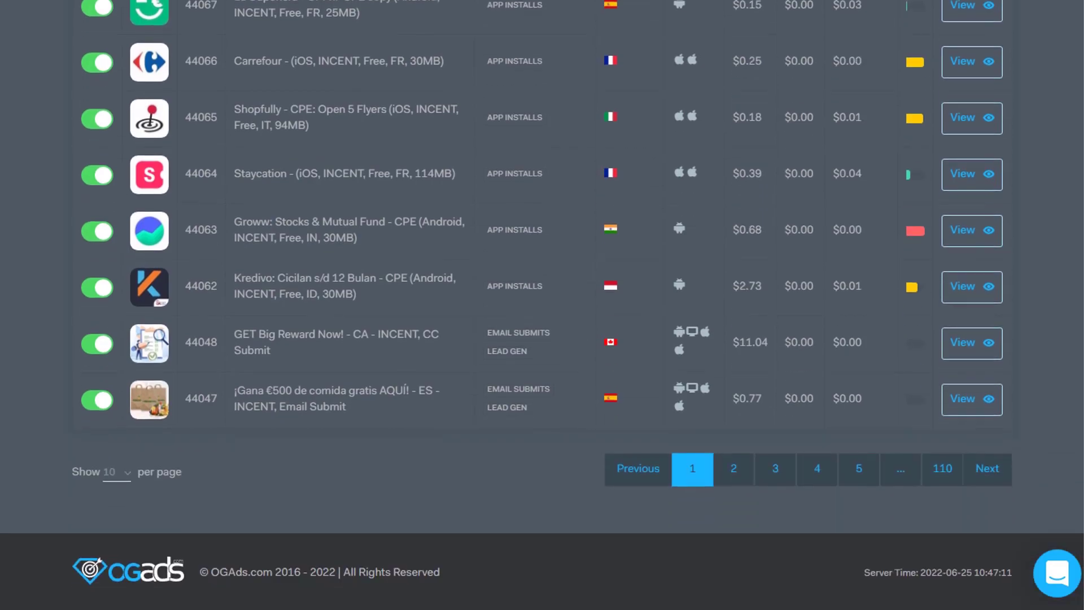
scroll(729, 342, "up", 5)
scroll(730, 343, "down", 5)
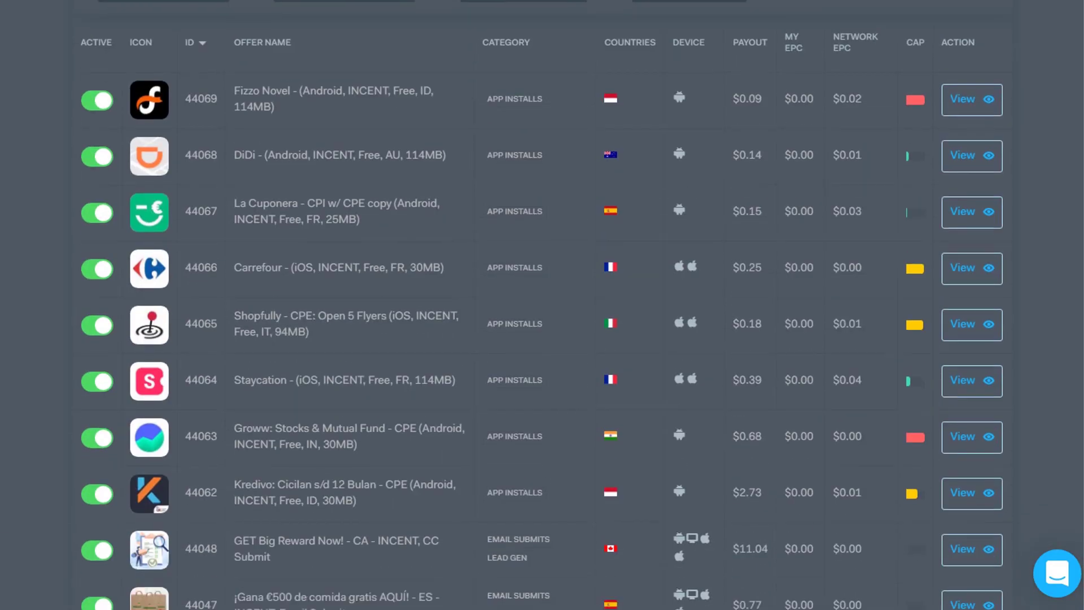
left_click(780, 340)
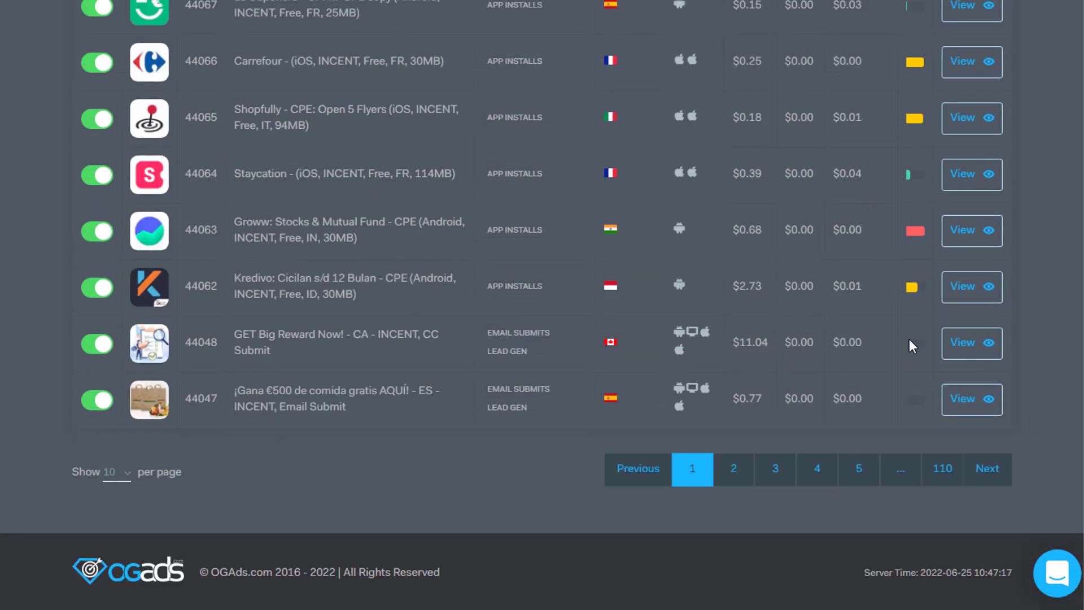
scroll(909, 339, "up", 10)
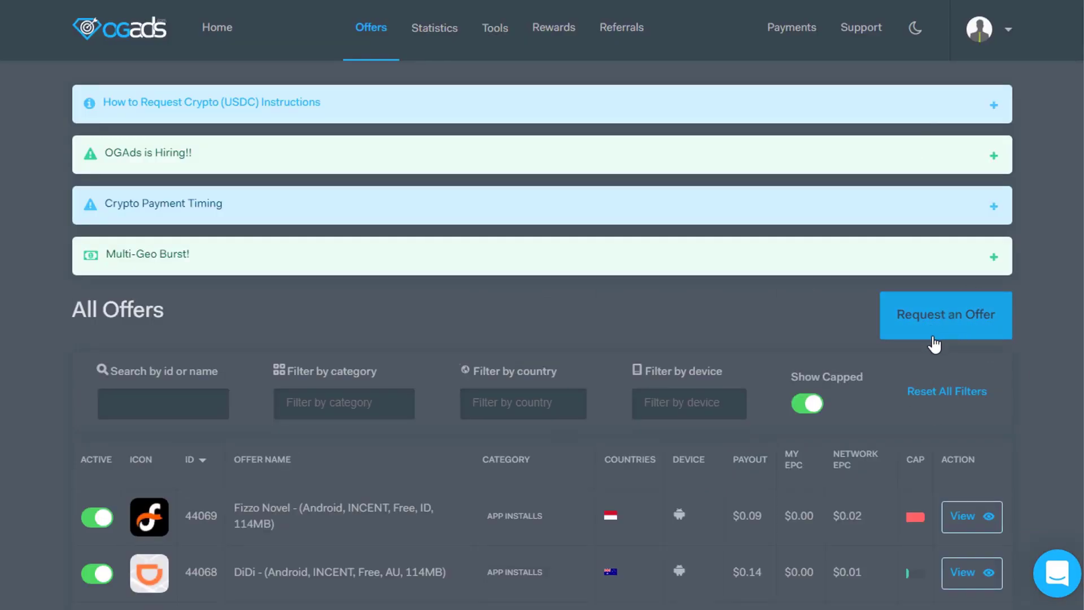
Check the available statistics views and incentive tools, and look over the Content Lockers page with its existing lockers.
mouse_move(446, 40)
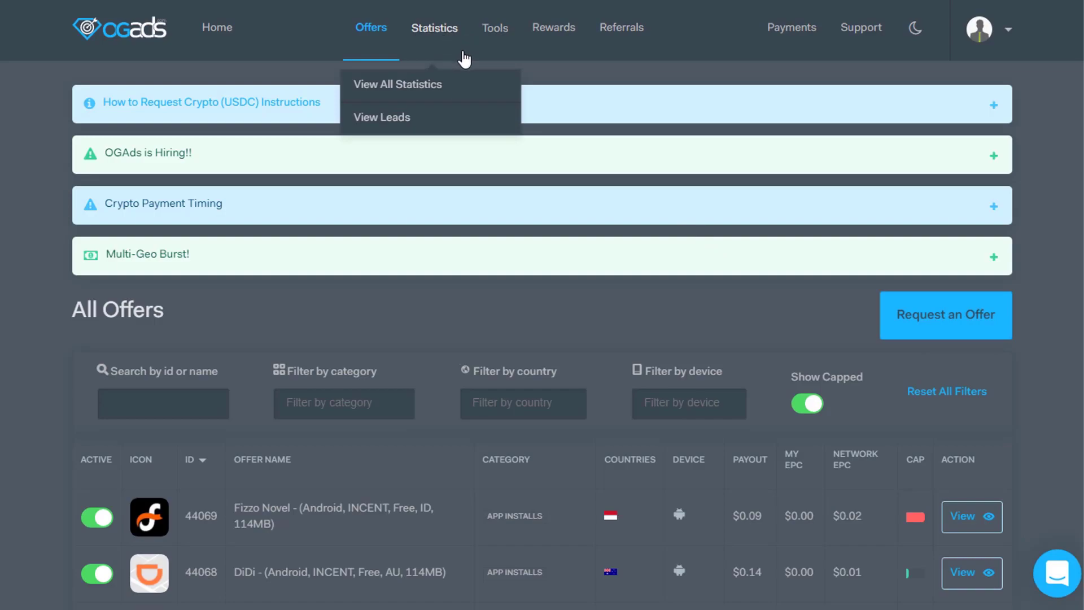
mouse_move(505, 47)
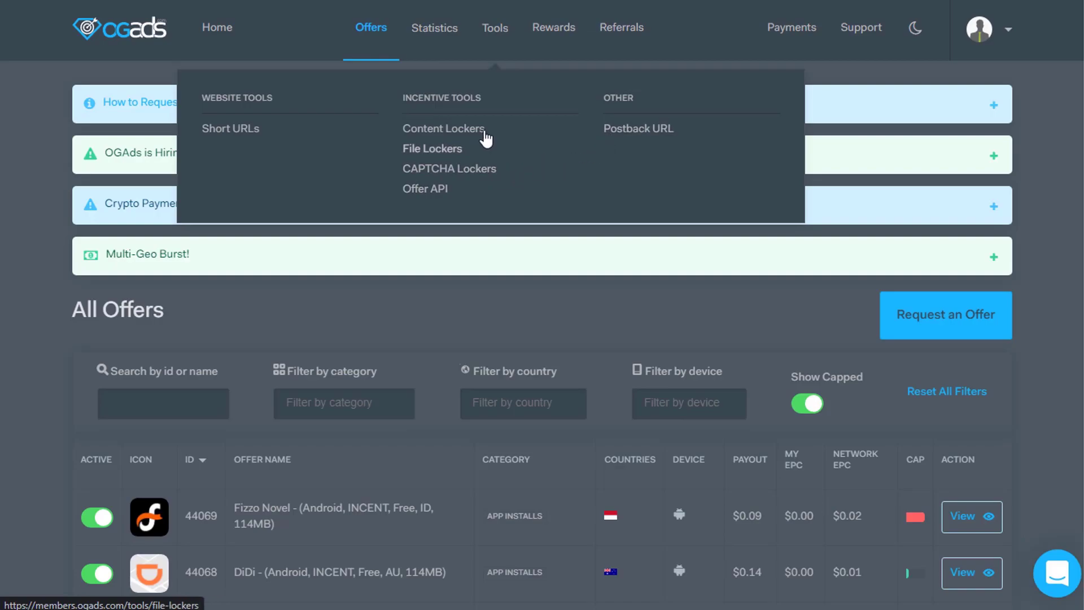
left_click(441, 134)
scroll(442, 141, "down", 3)
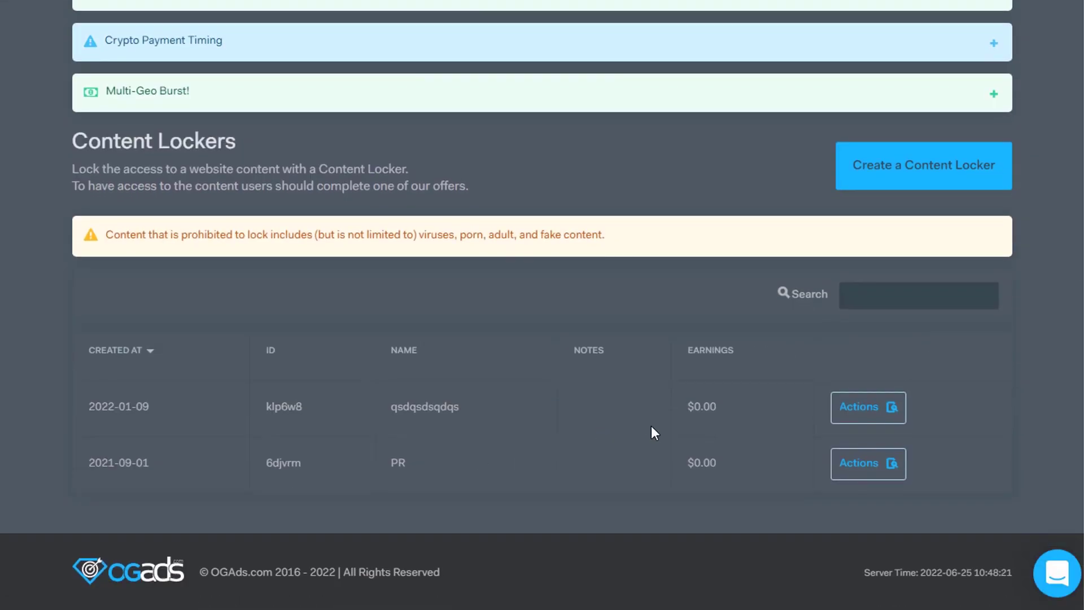
scroll(1054, 319, "up", 2)
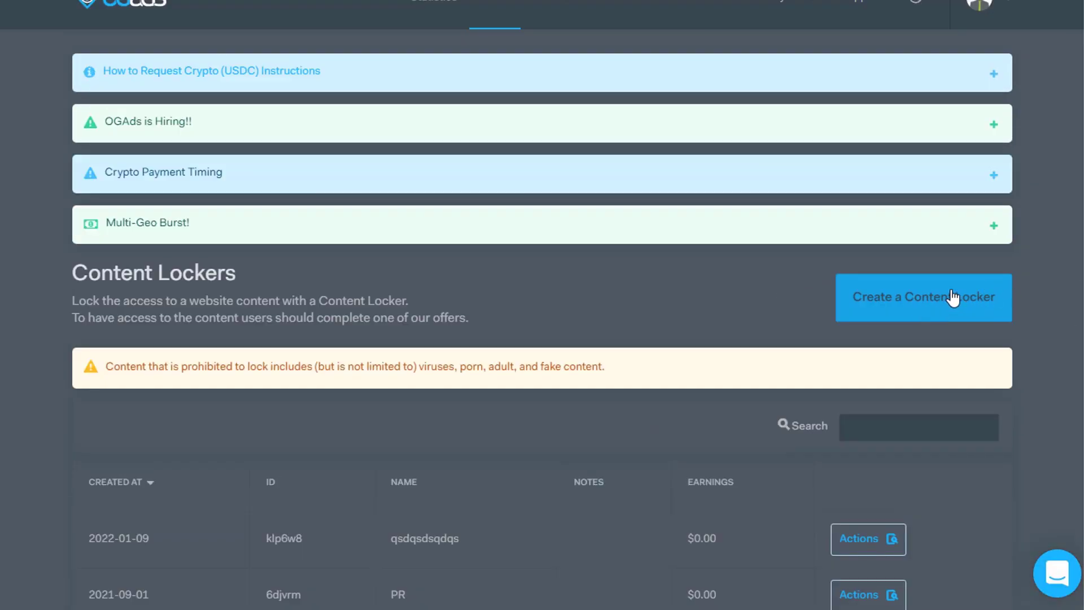
scroll(931, 327, "up", 1)
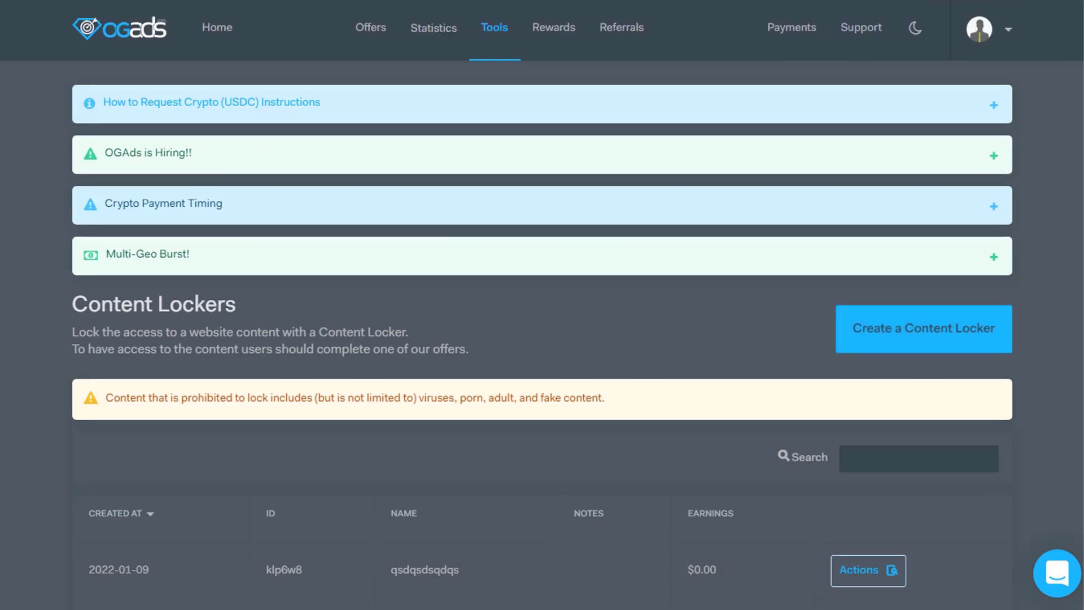
Review the Advanced, Desktop Specific and Mobile Specific settings for a new content locker and close the form without creating one.
left_click(935, 339)
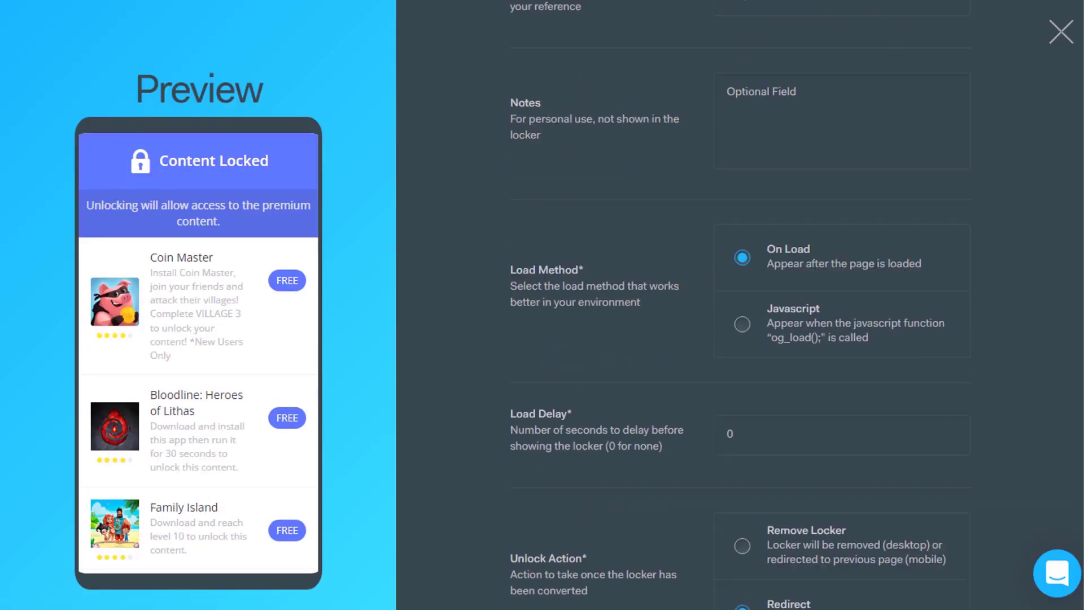
left_click(663, 179)
left_click(726, 177)
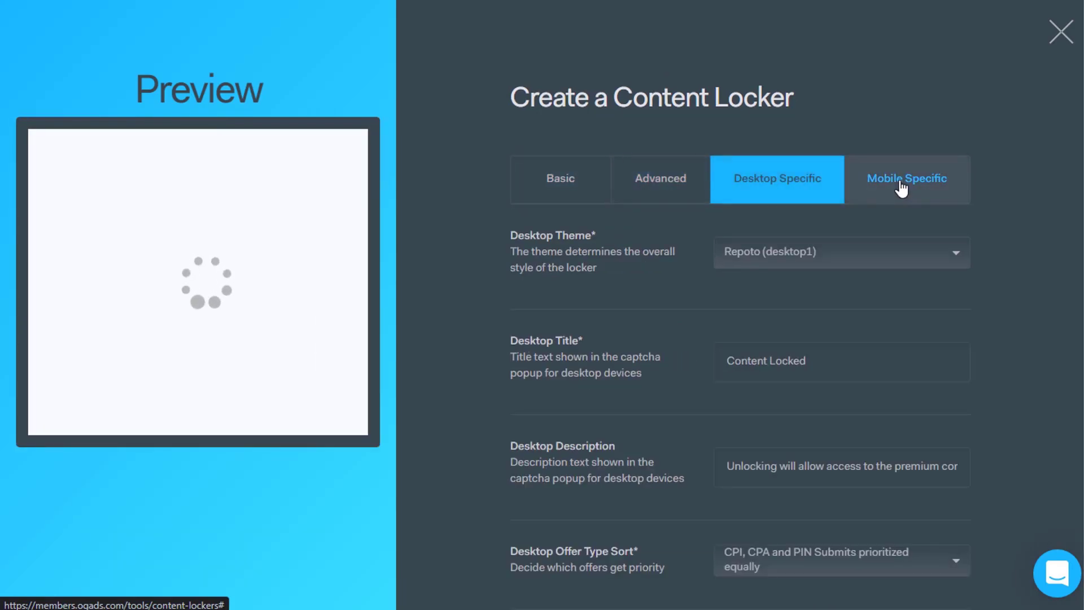
left_click(900, 182)
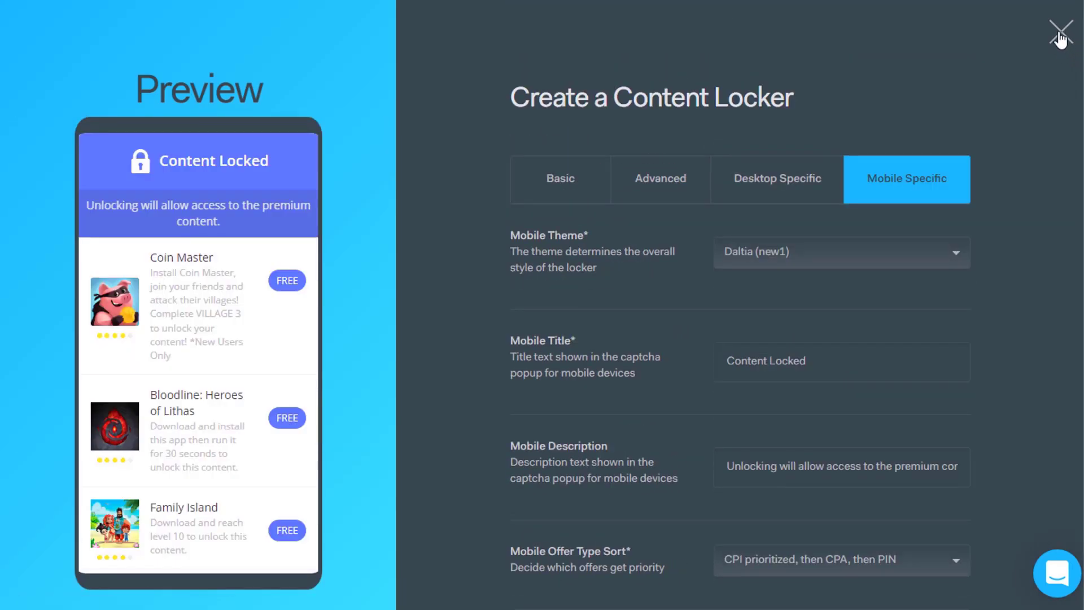
left_click(1059, 33)
scroll(1001, 129, "up", 3)
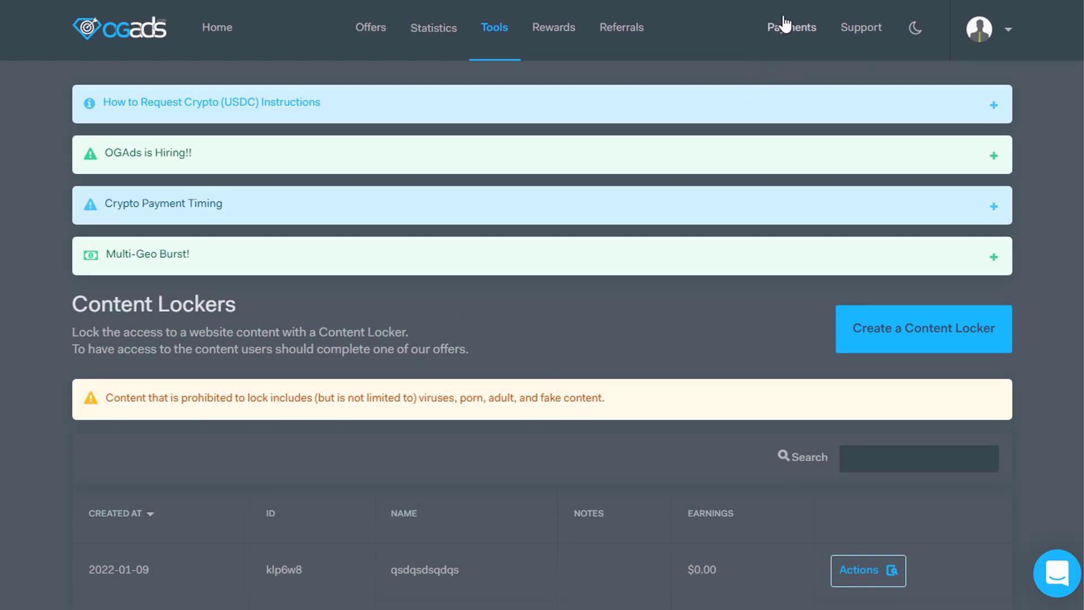
View the Payment Overview and look over the Tipalti Settings form for payee information.
left_click(802, 41)
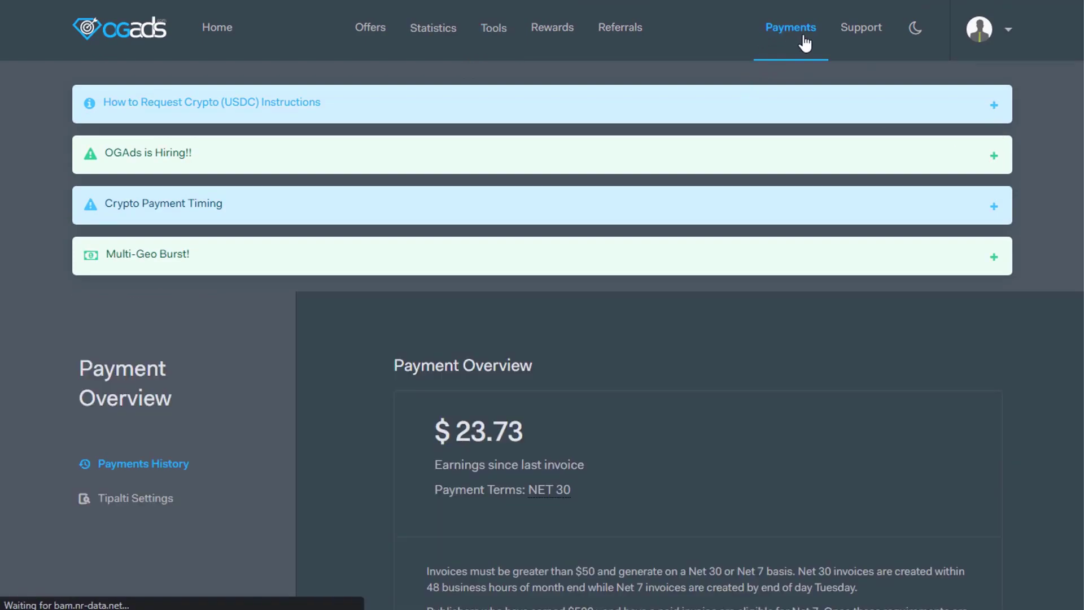
left_click(182, 496)
scroll(996, 296, "down", 3)
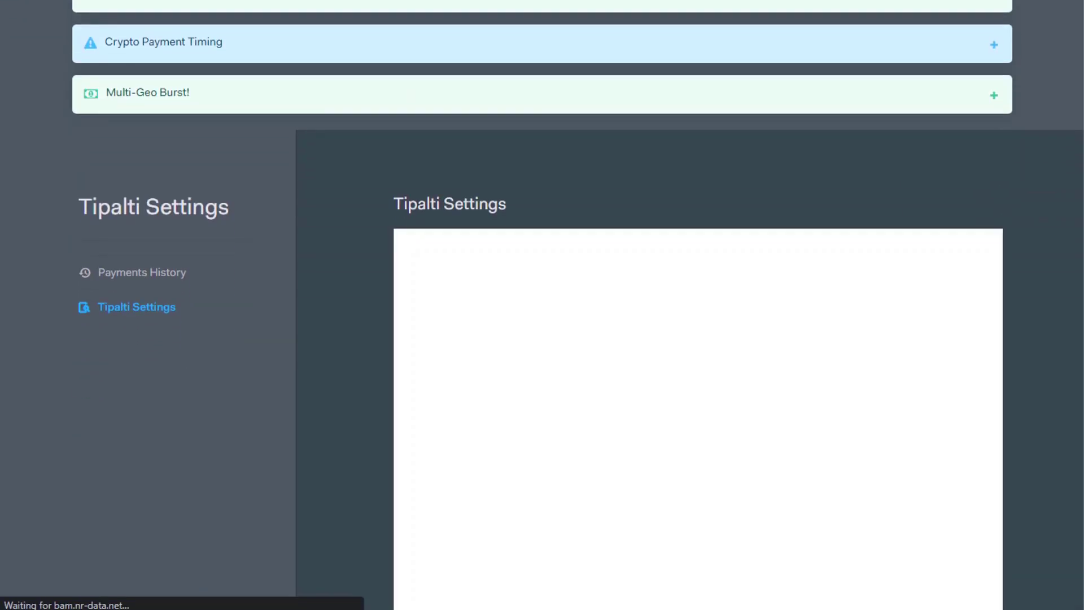
scroll(997, 296, "up", 3)
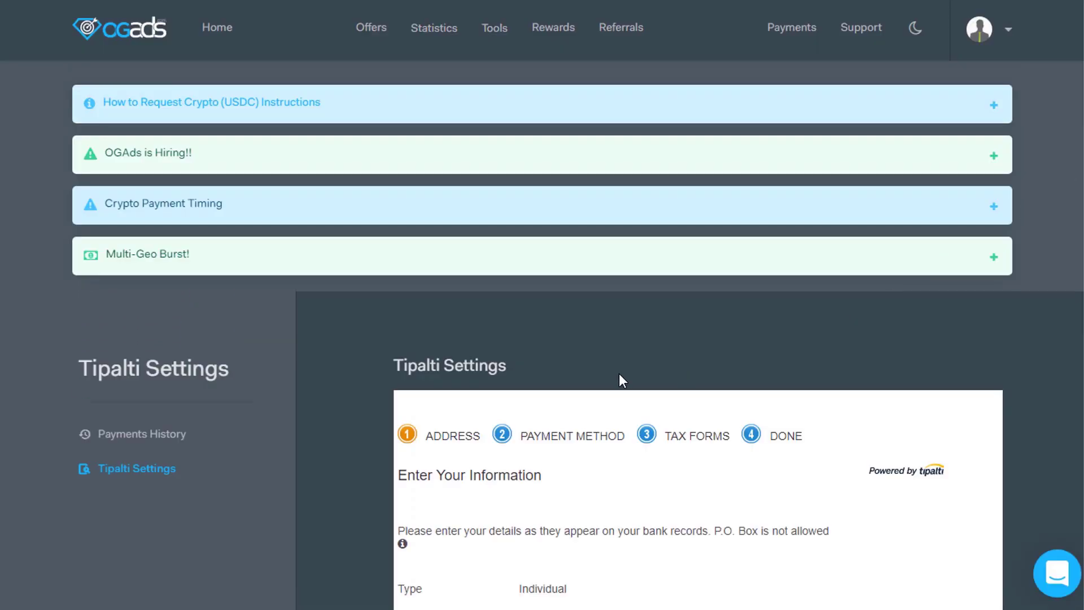